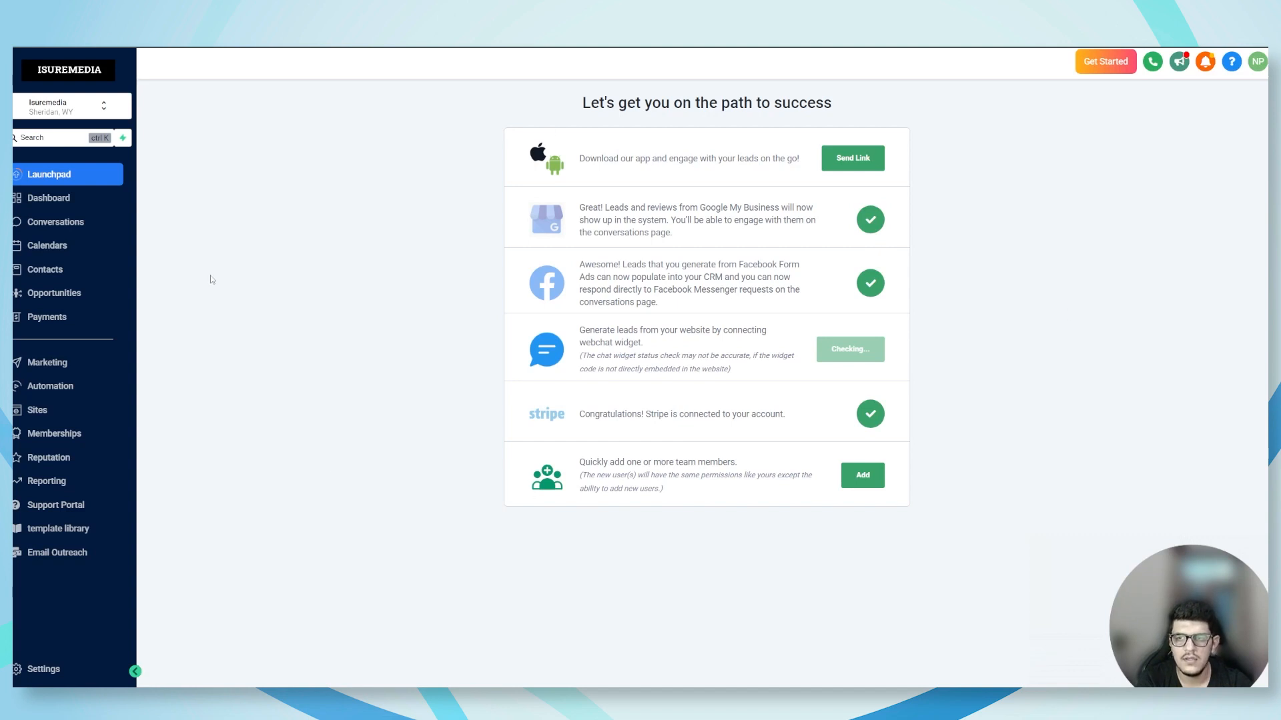
Open the Affiliate Manager campaigns in the Marketing area and start adding a new campaign
click(70, 367)
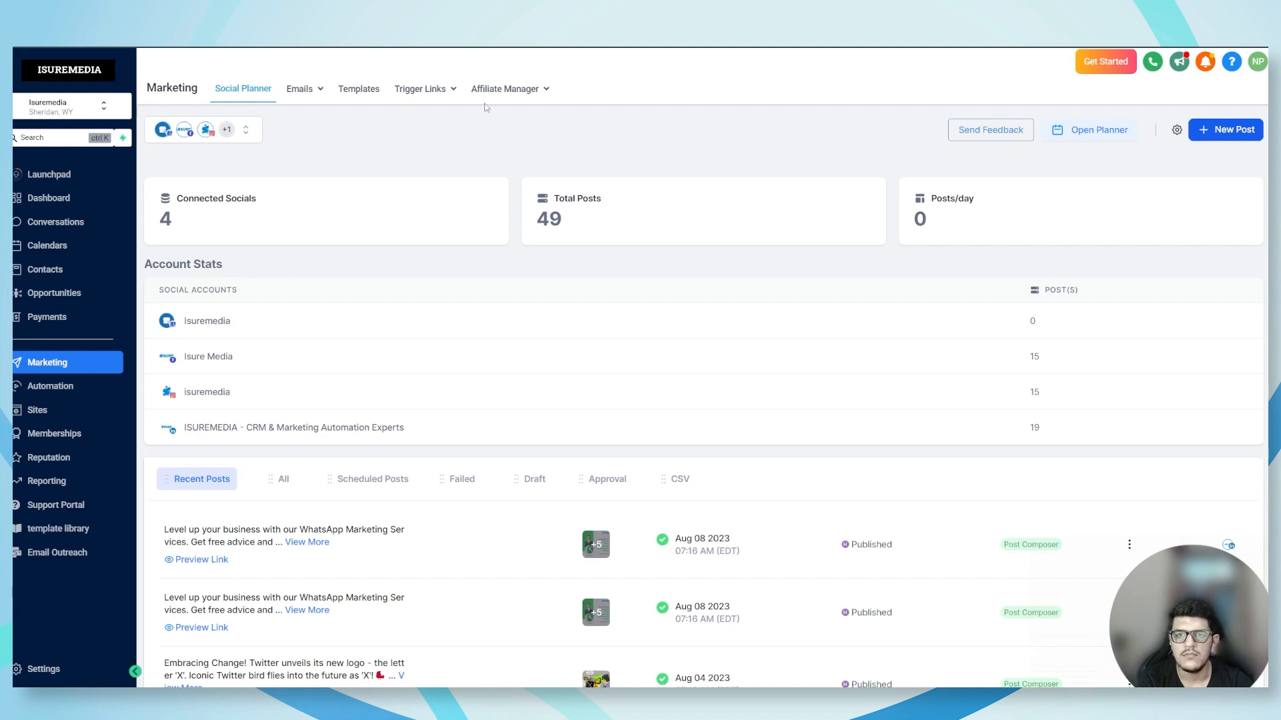
click(505, 93)
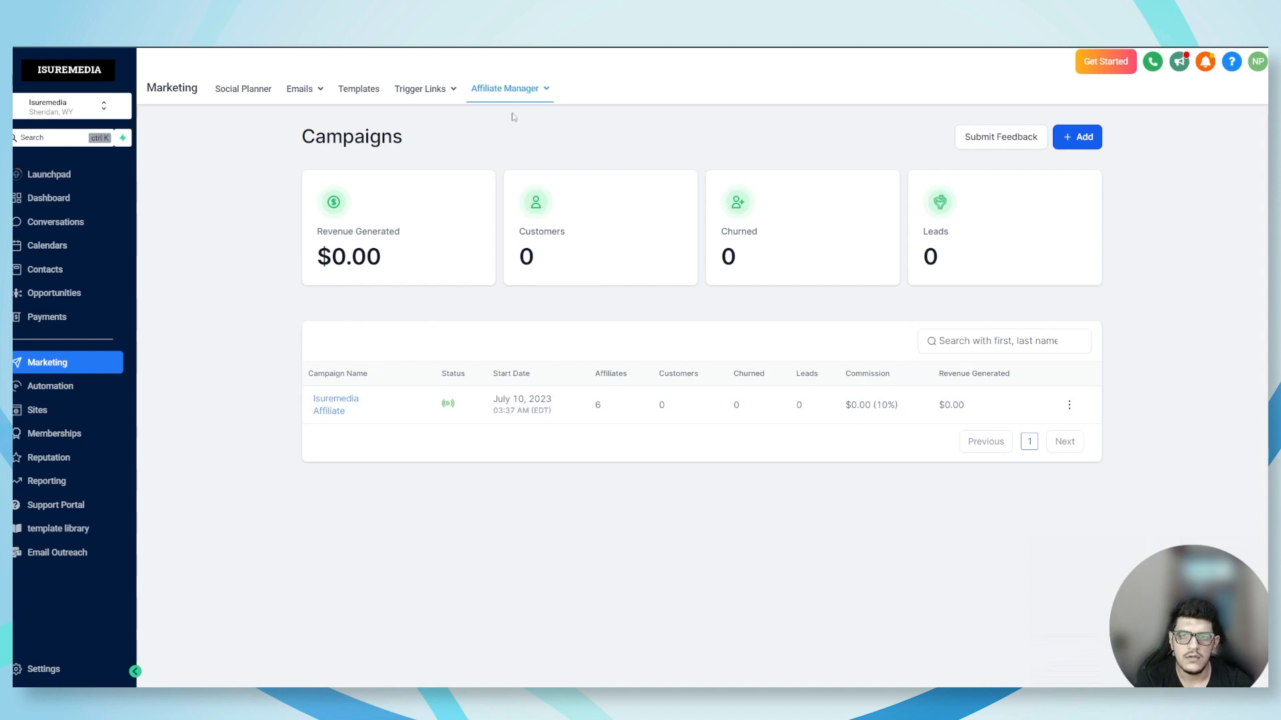
mouse_move(523, 91)
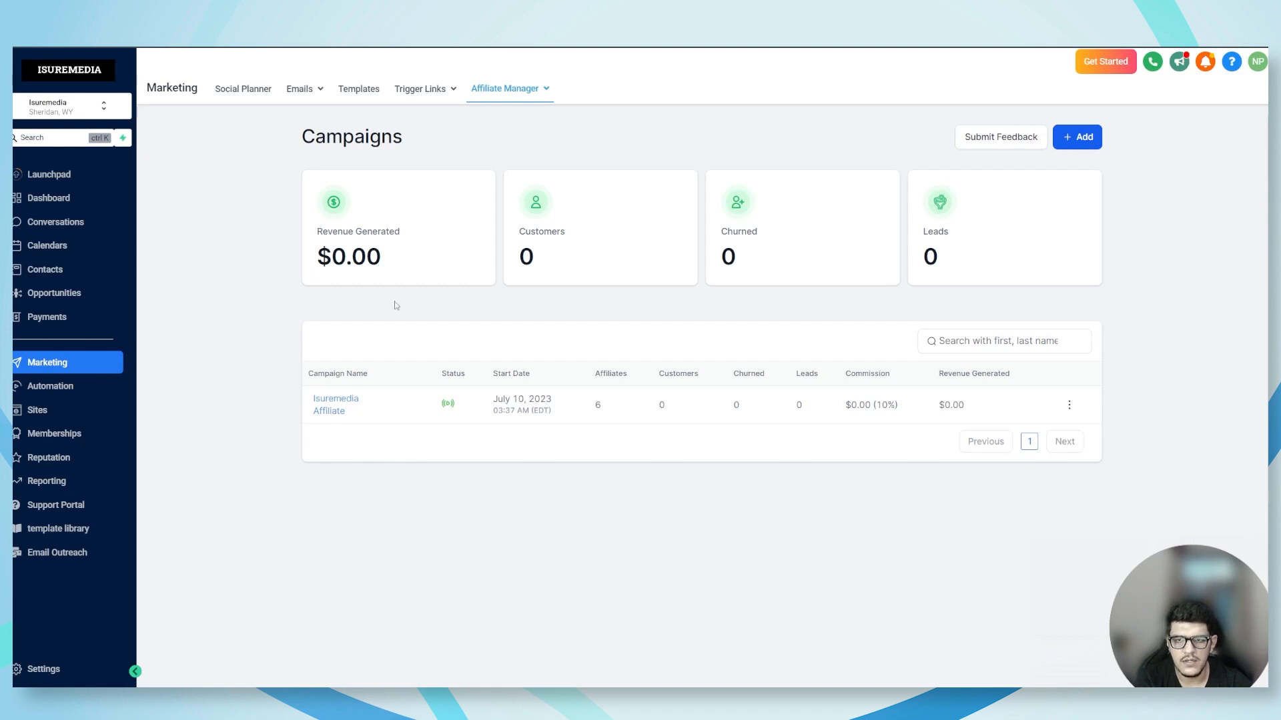
click(1080, 142)
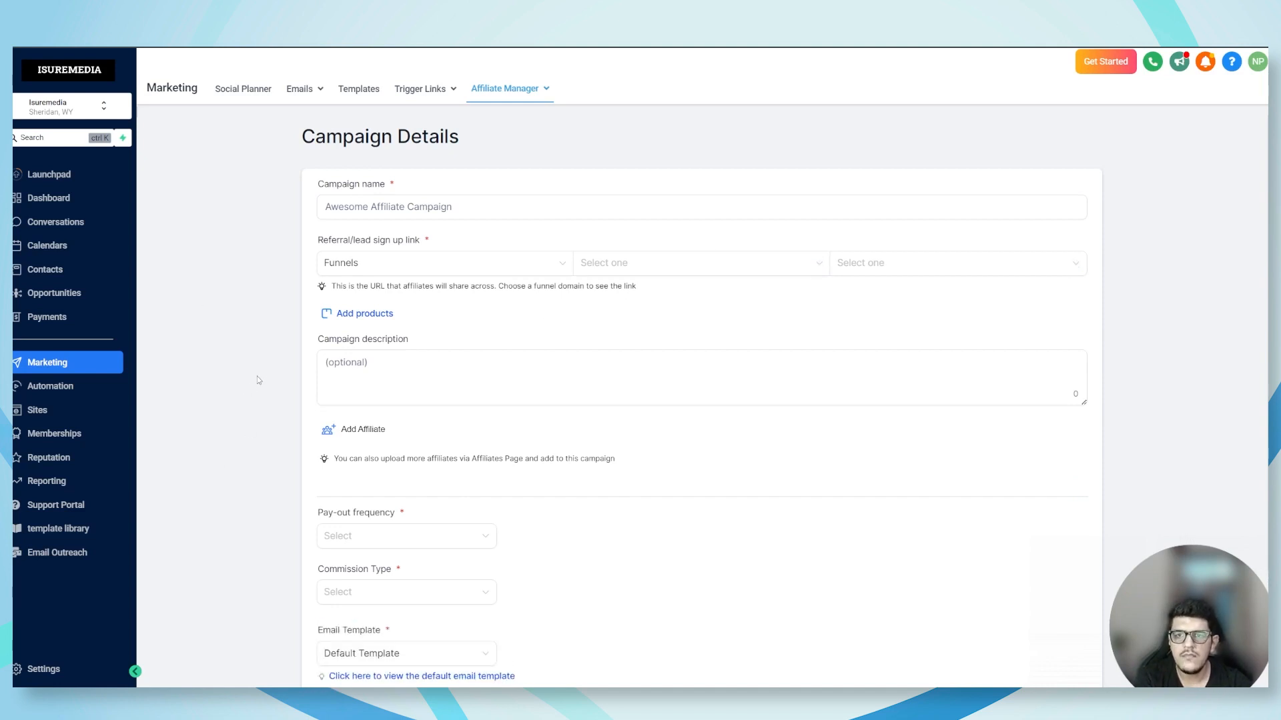
Name the new affiliate campaign "isuremedia"
scroll(262, 363, down, 2)
scroll(263, 363, up, 1)
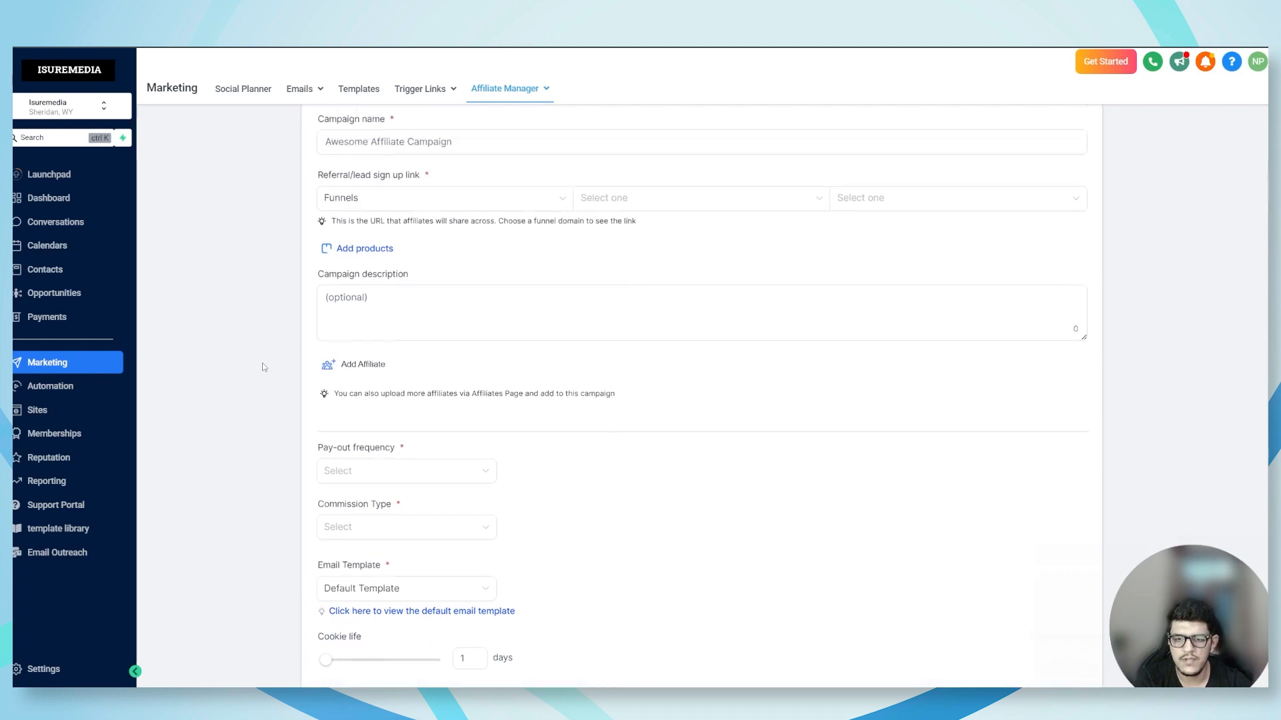
scroll(262, 363, up, 1)
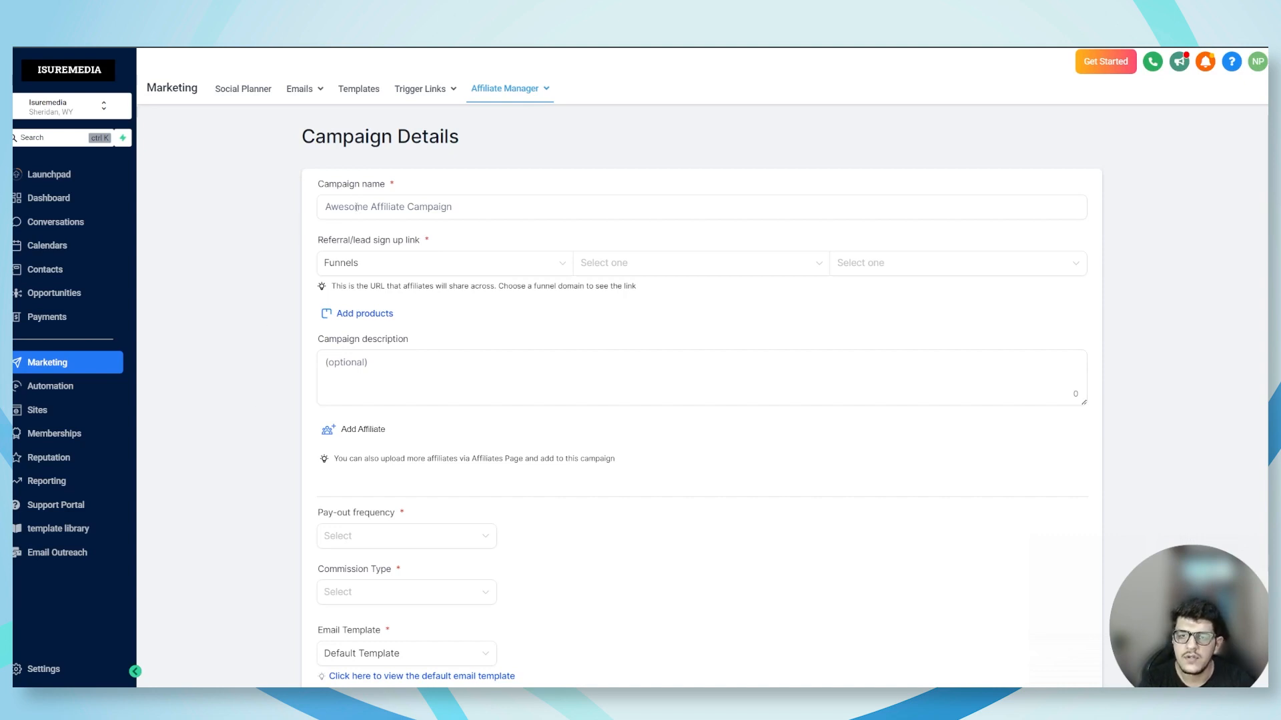
click(401, 207)
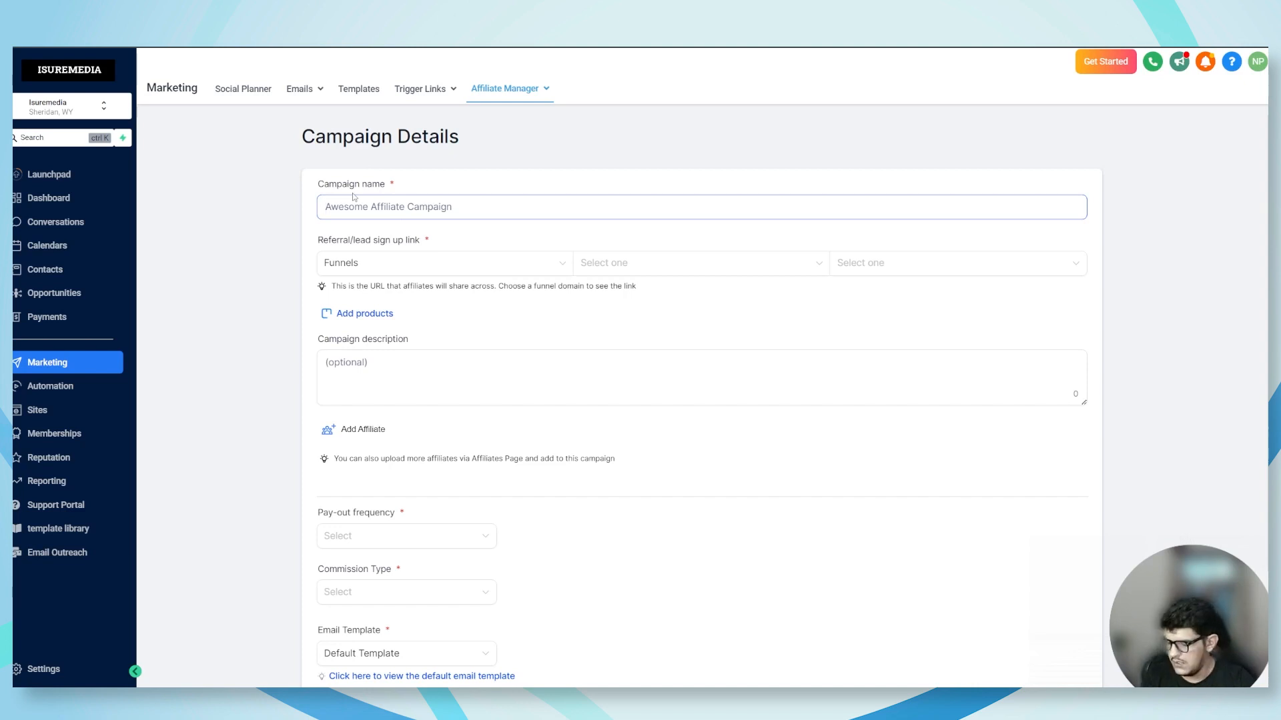
text(isure)
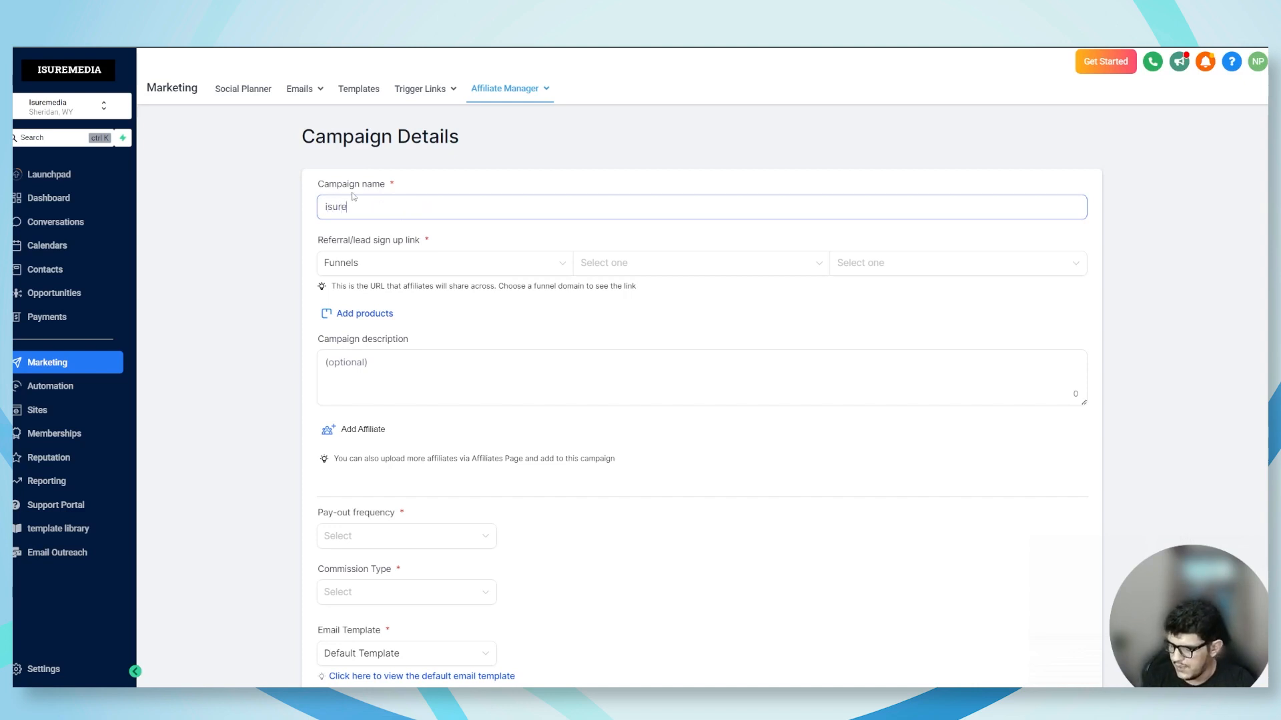
text(media)
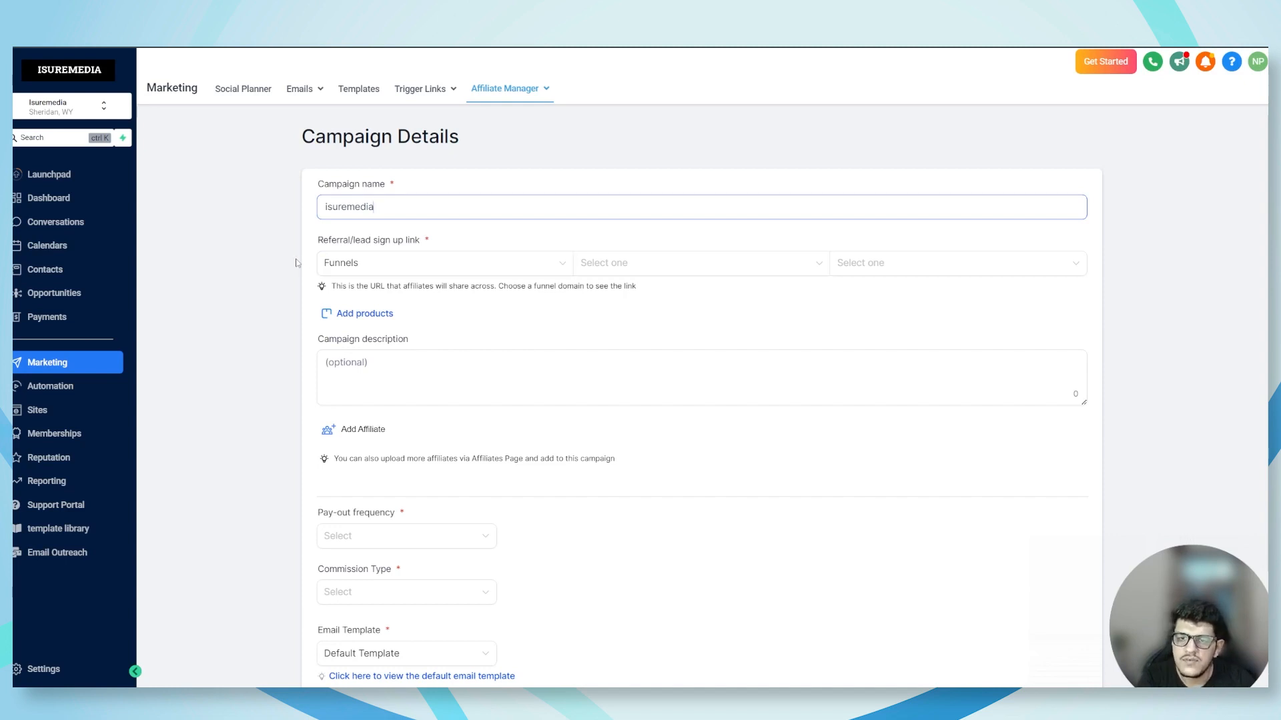
Set the referral sign-up link to the Home page of the ISUREMEDIA AFFILIATE CAMPAIGN funnel
drag(315, 241, 407, 240)
click(378, 240)
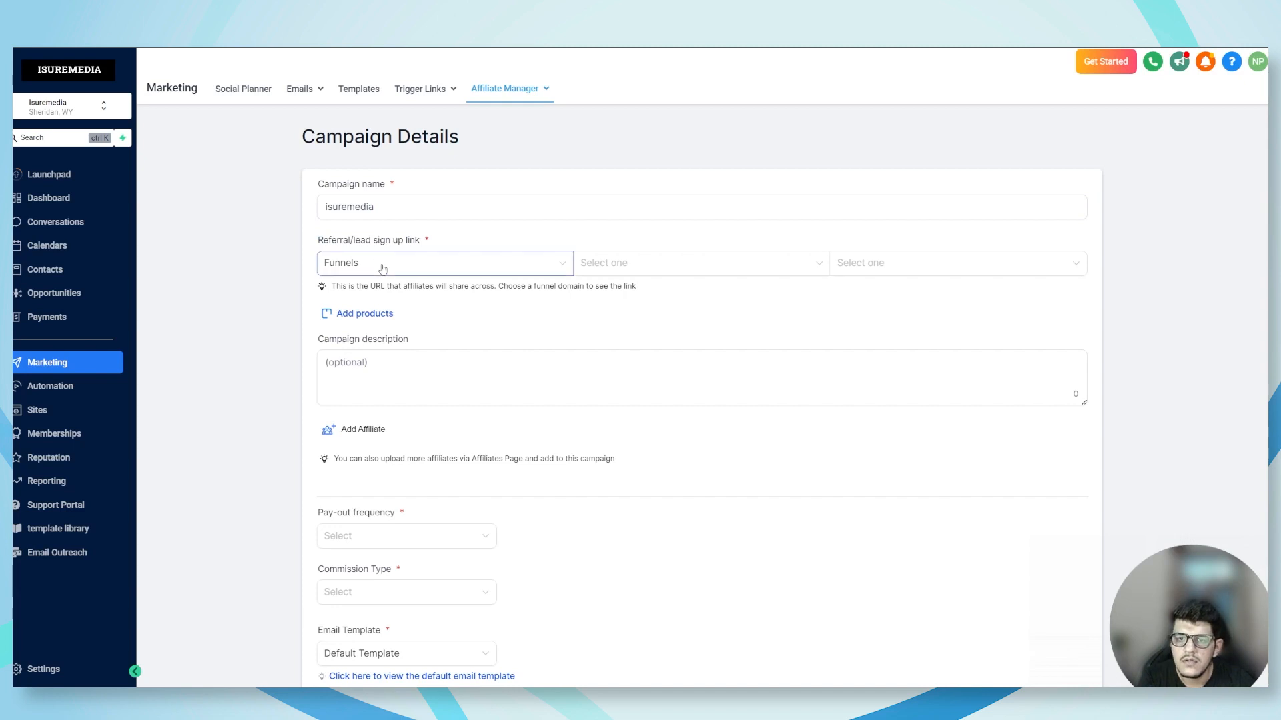
click(385, 271)
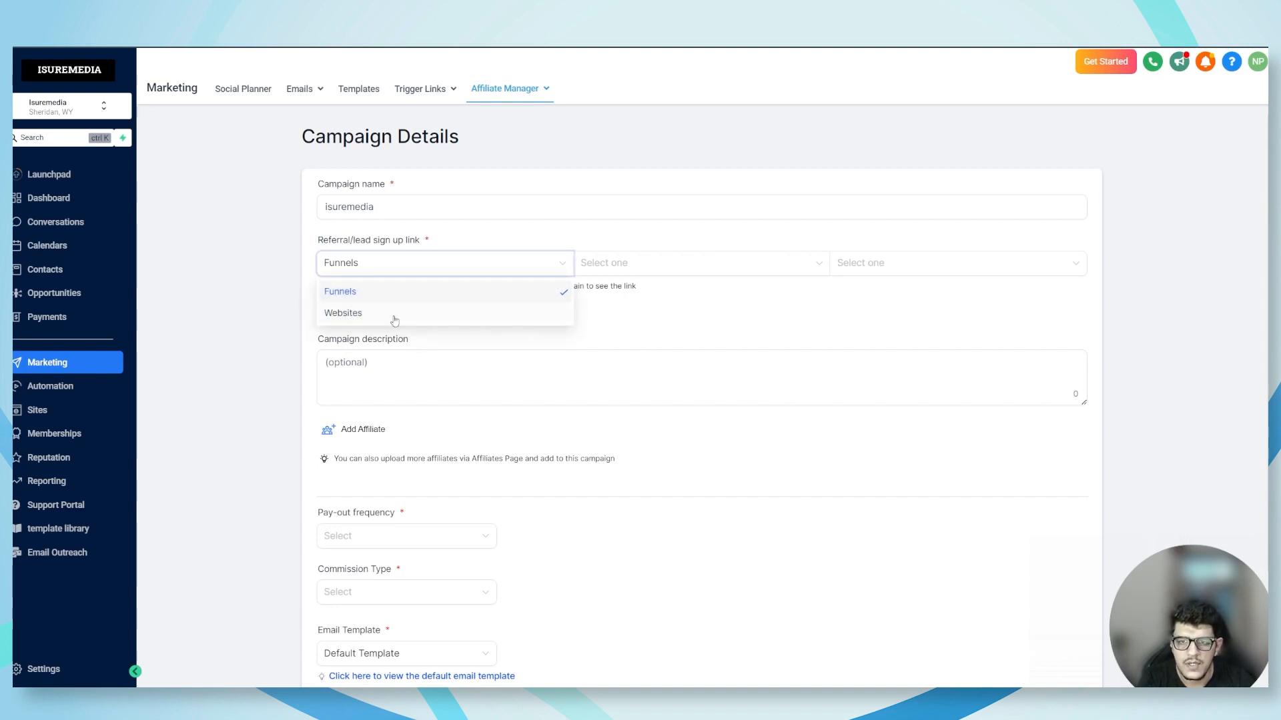
click(388, 295)
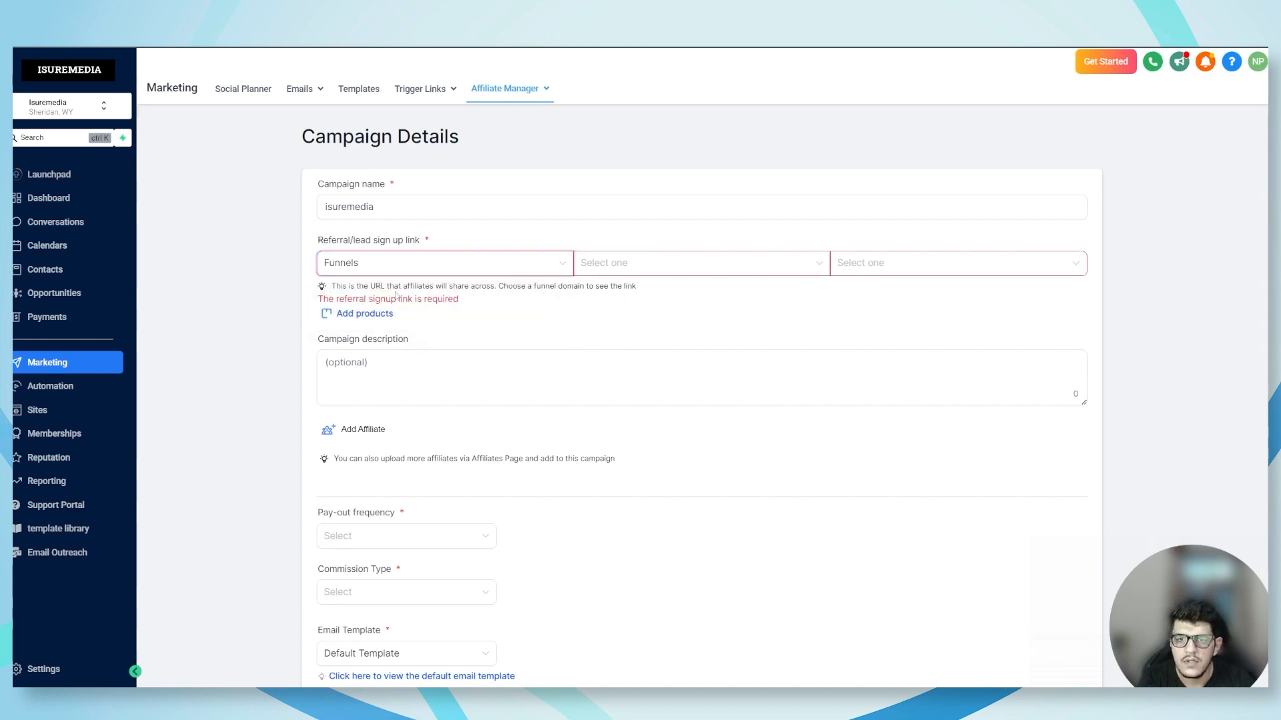
click(651, 274)
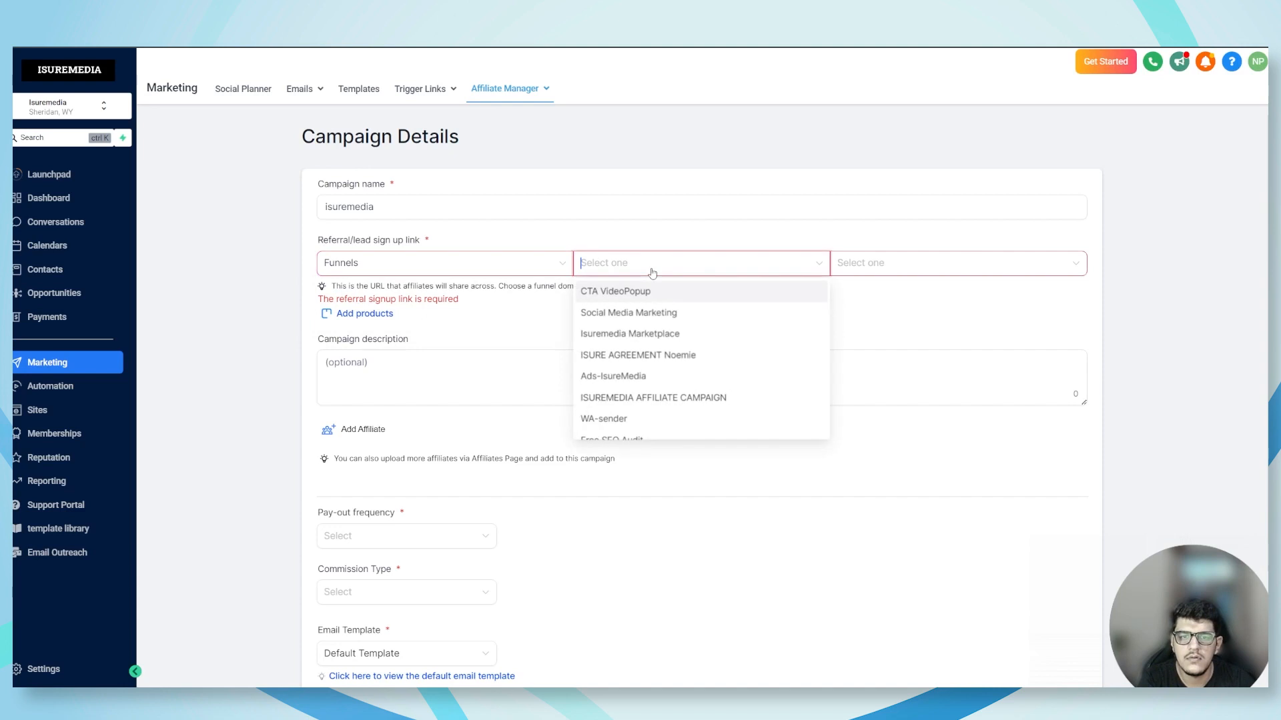
click(644, 399)
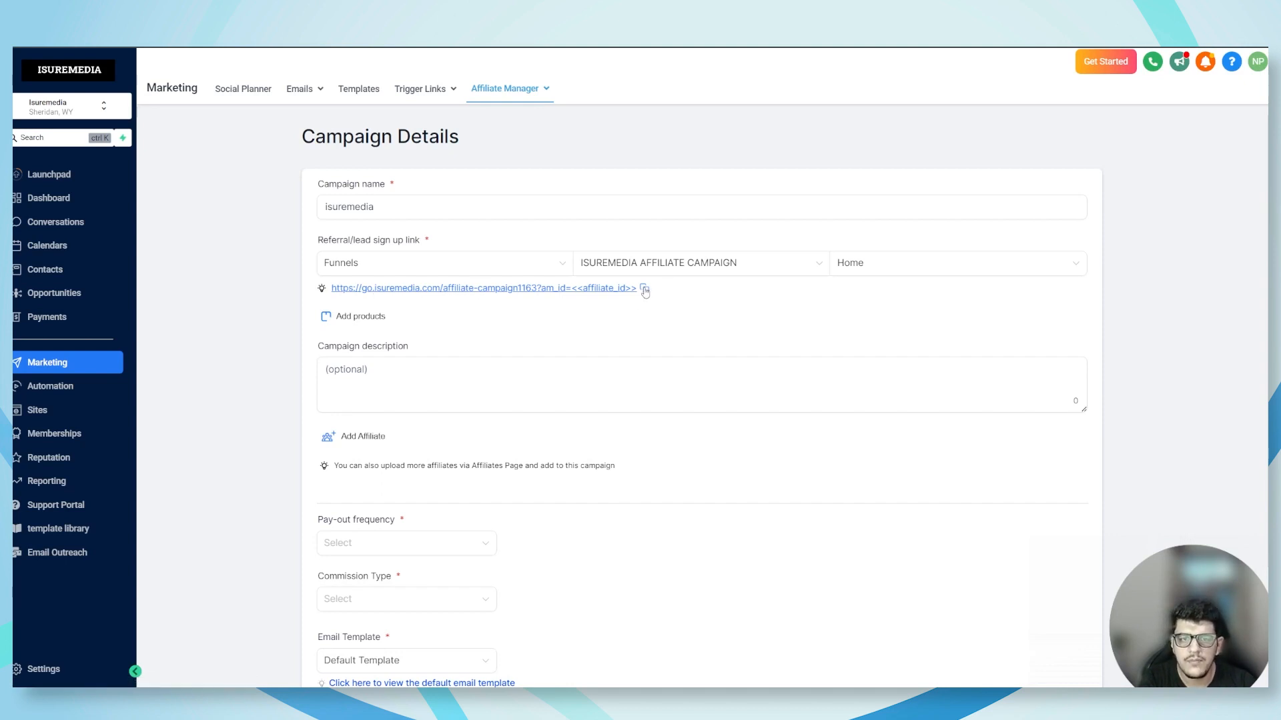
Add the FREE product to the campaign and close the product list
click(381, 319)
scroll(363, 400, down, 1)
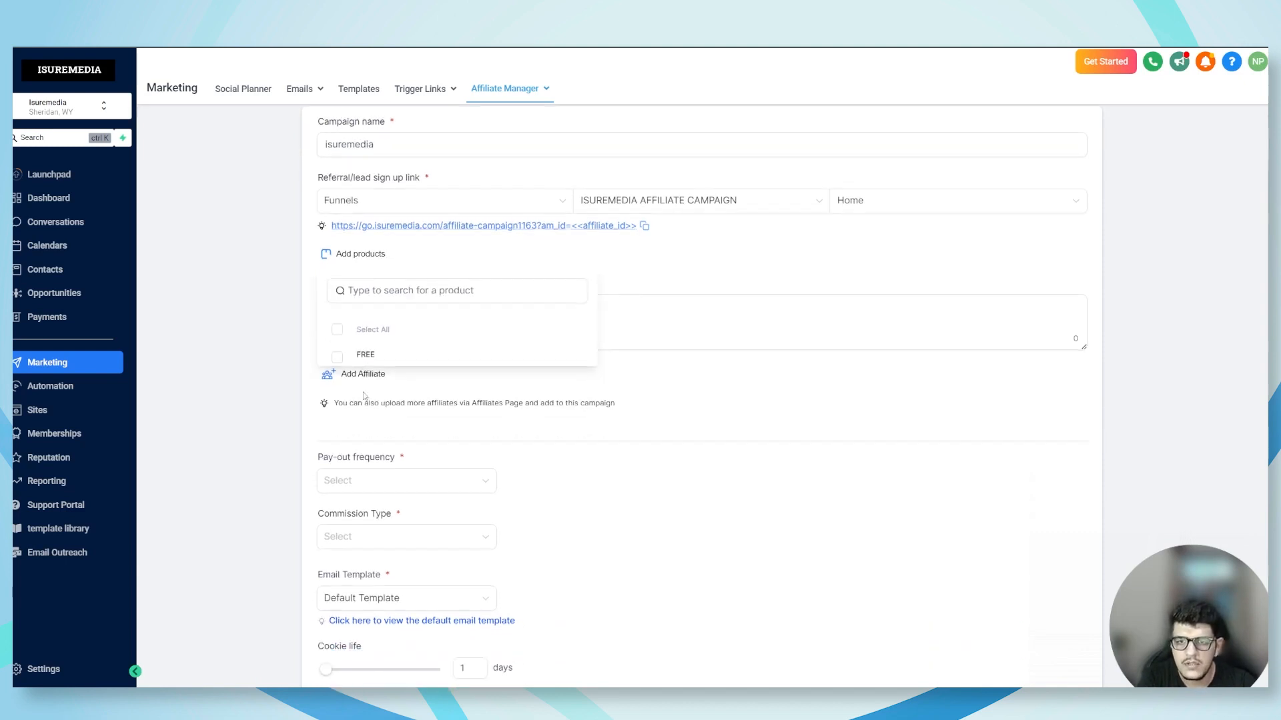
click(338, 357)
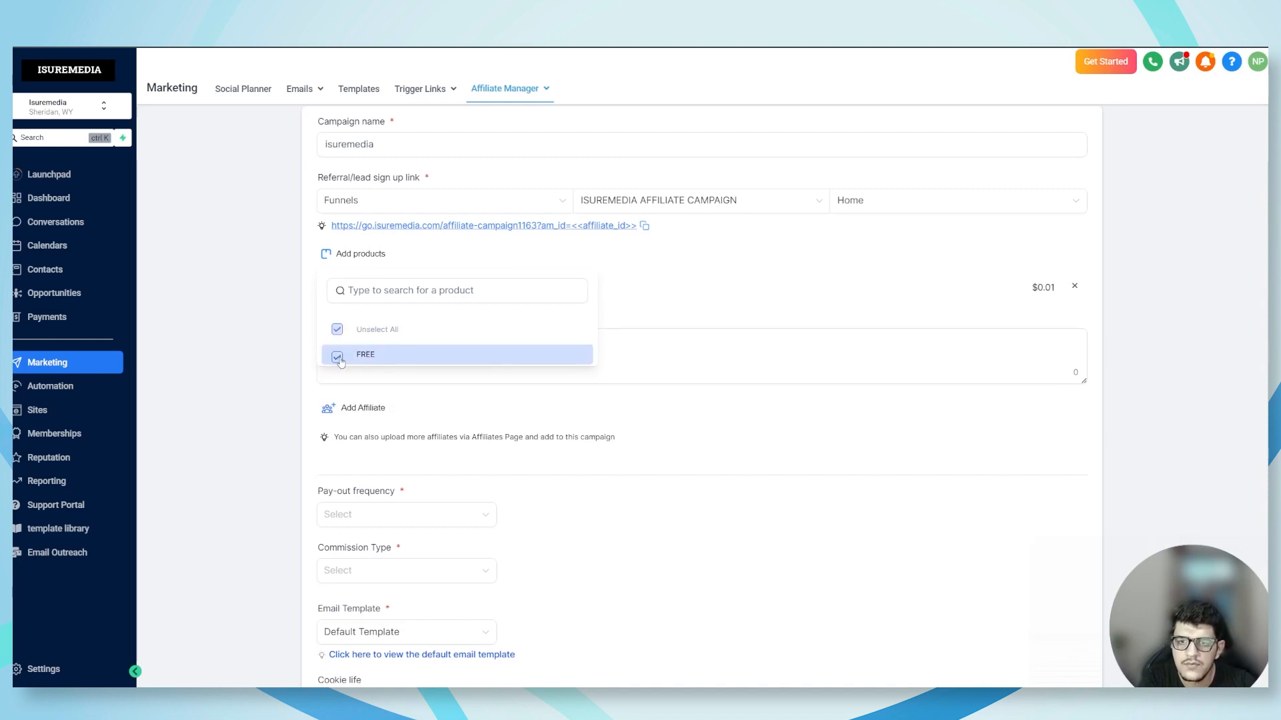
click(668, 294)
Enter "isuremedia campaign" as the campaign description
click(363, 348)
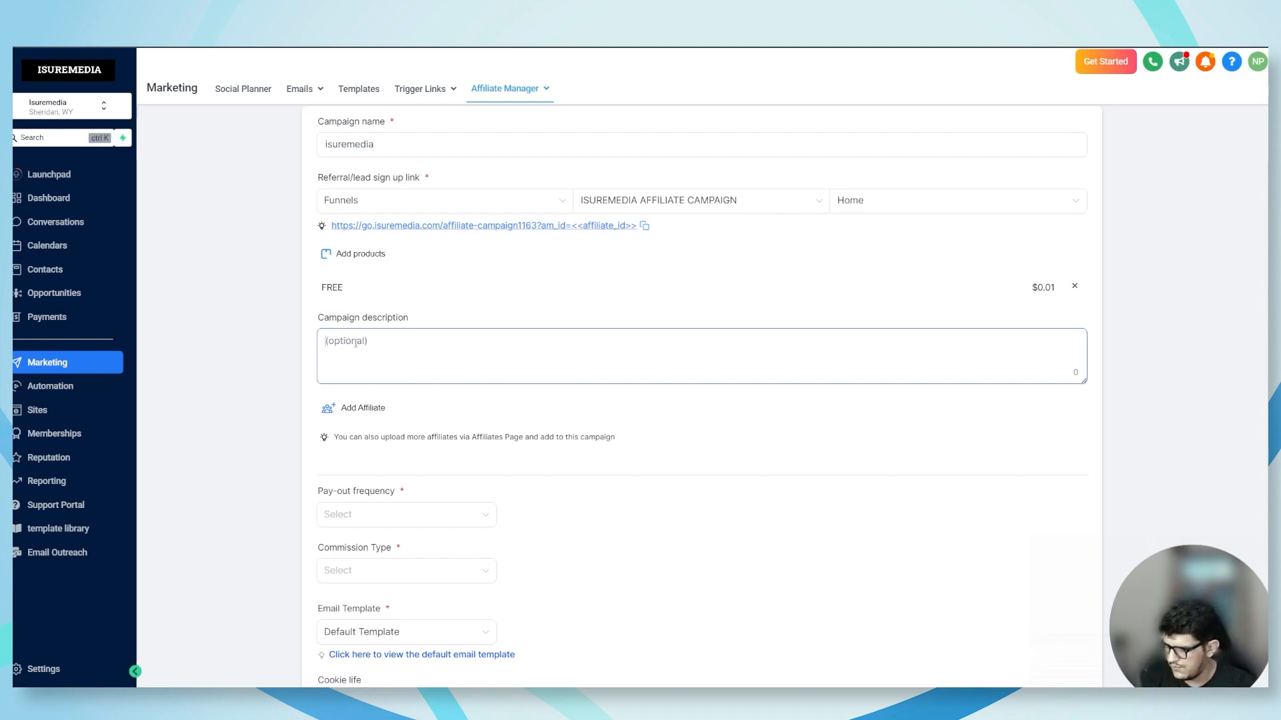
text(isure)
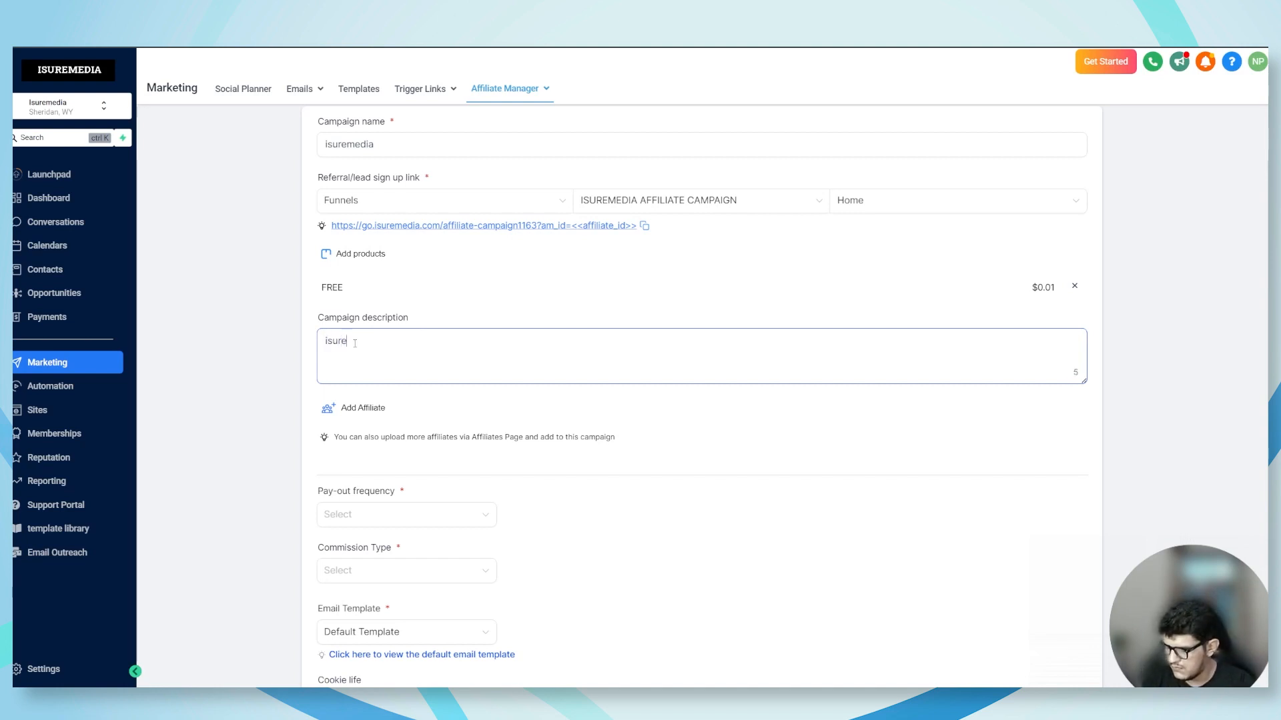
text(media )
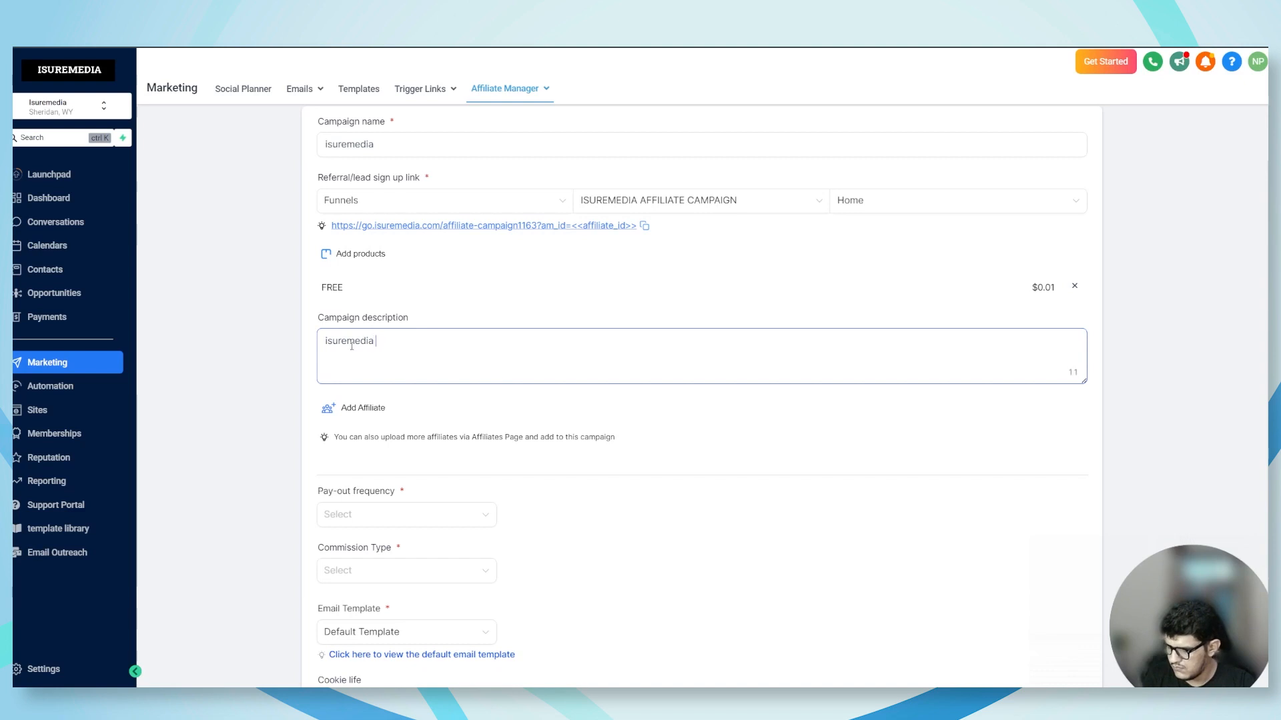
text(campaig)
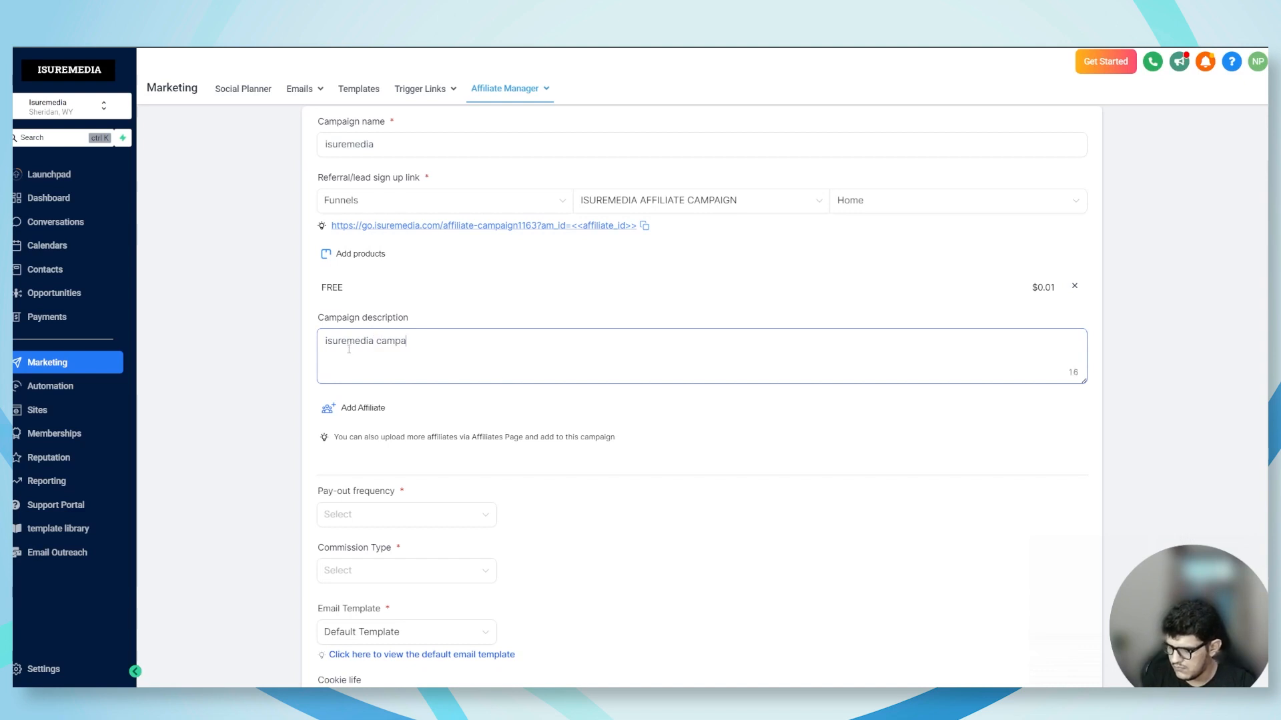
text(n)
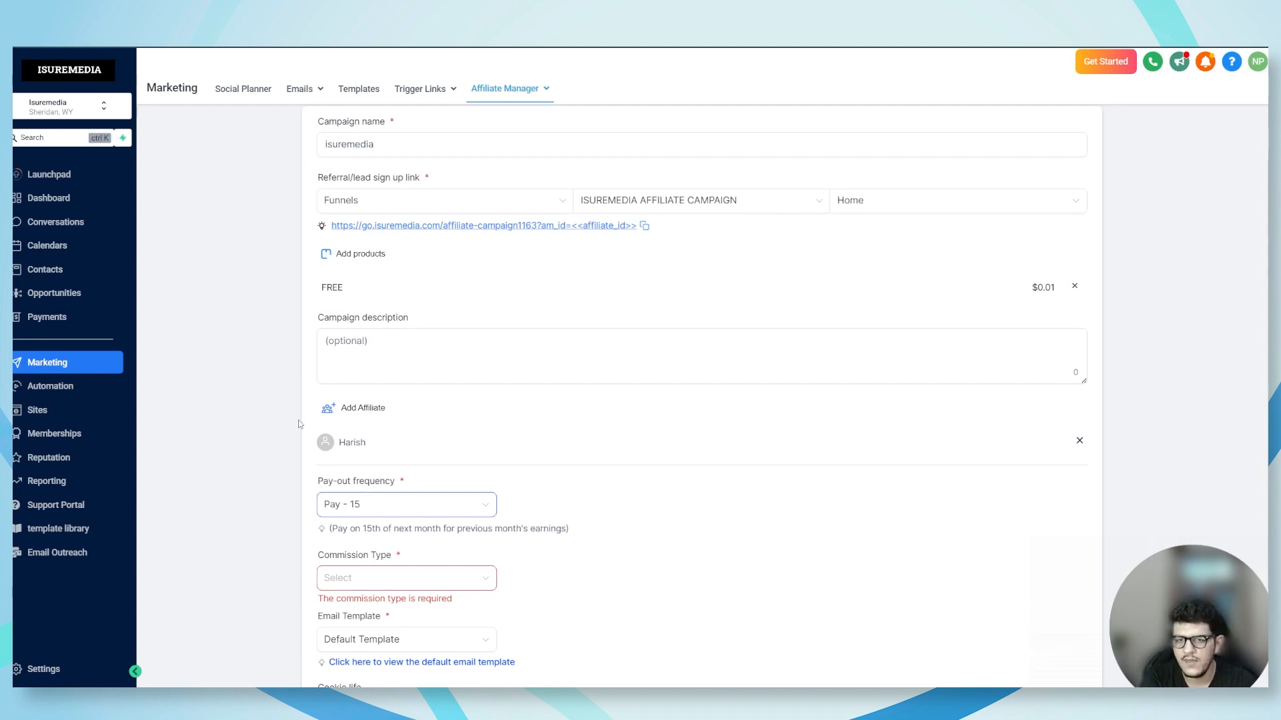
scroll(298, 424, up, 1)
click(531, 88)
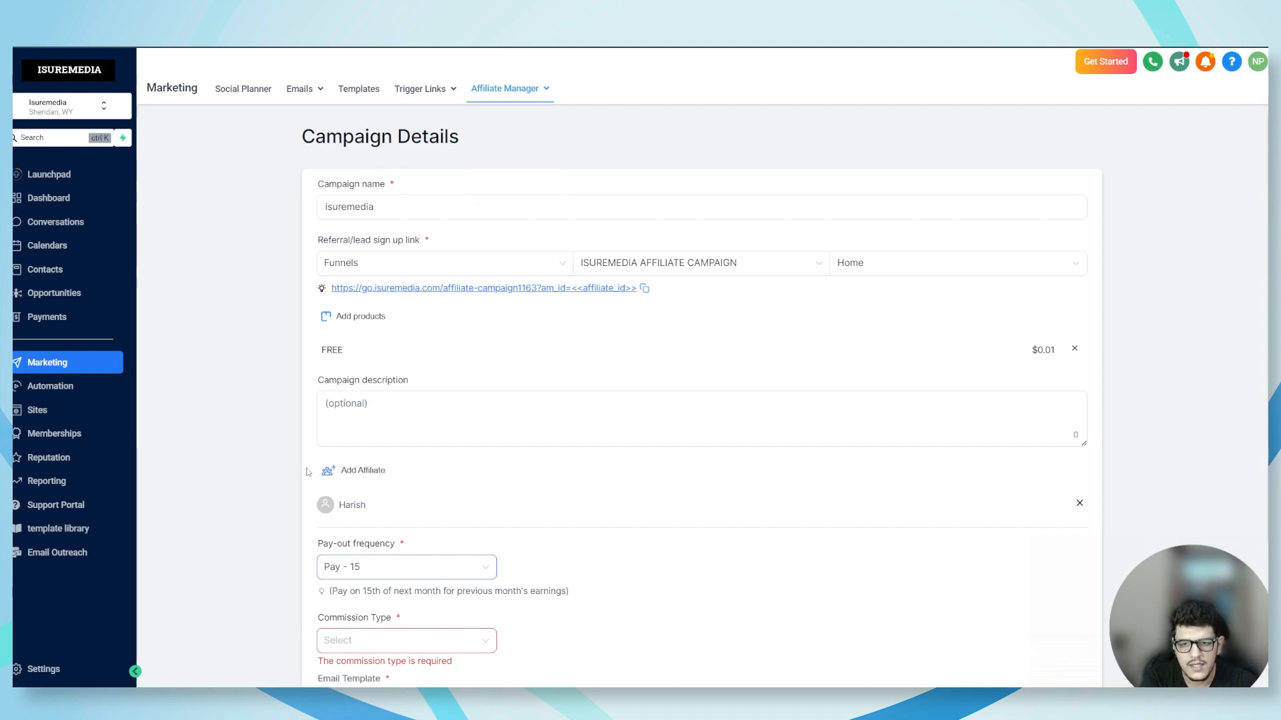
scroll(308, 472, down, 1)
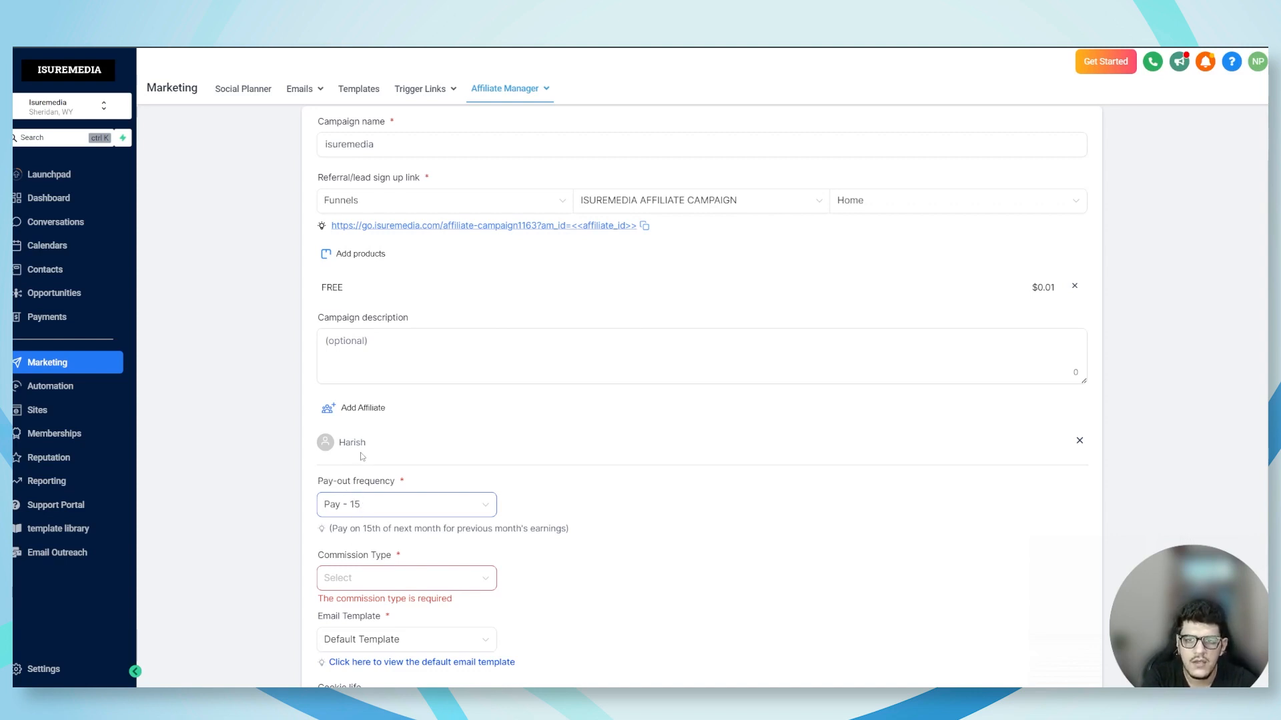
Review the pay-out frequency options, choose Pay - 15 and read its payment note
scroll(343, 451, down, 1)
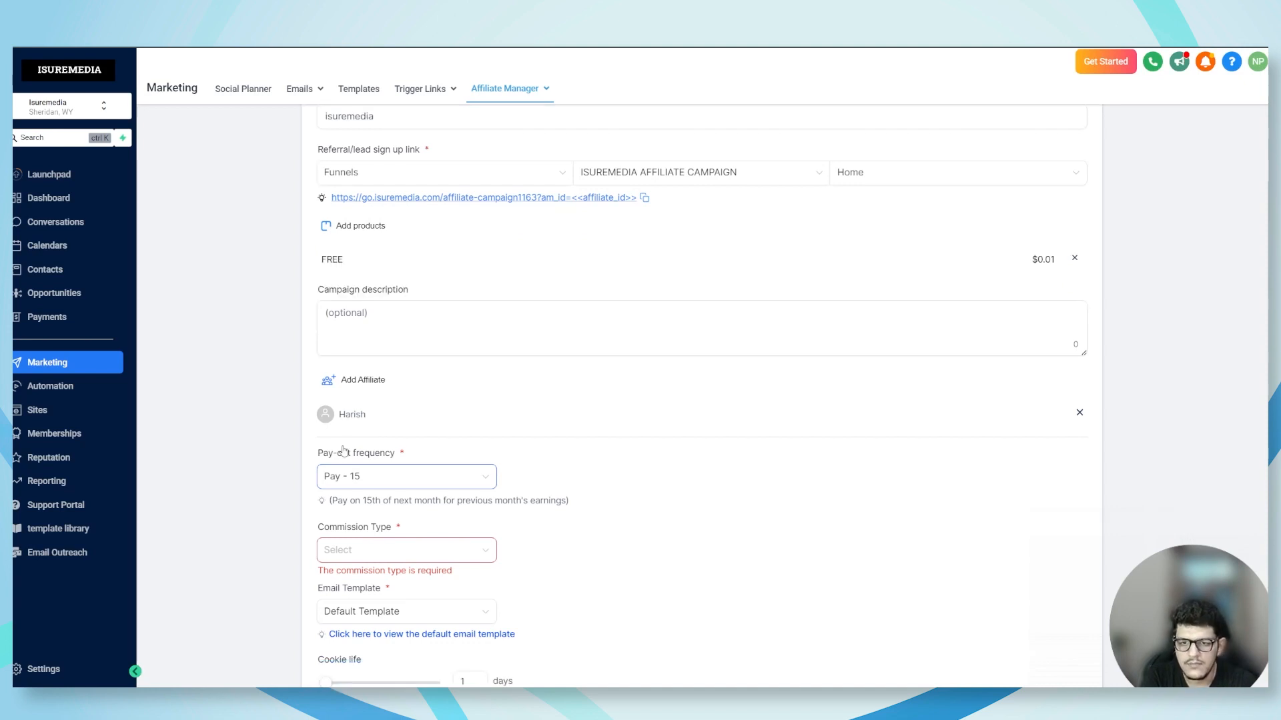
scroll(343, 452, down, 1)
scroll(299, 440, down, 2)
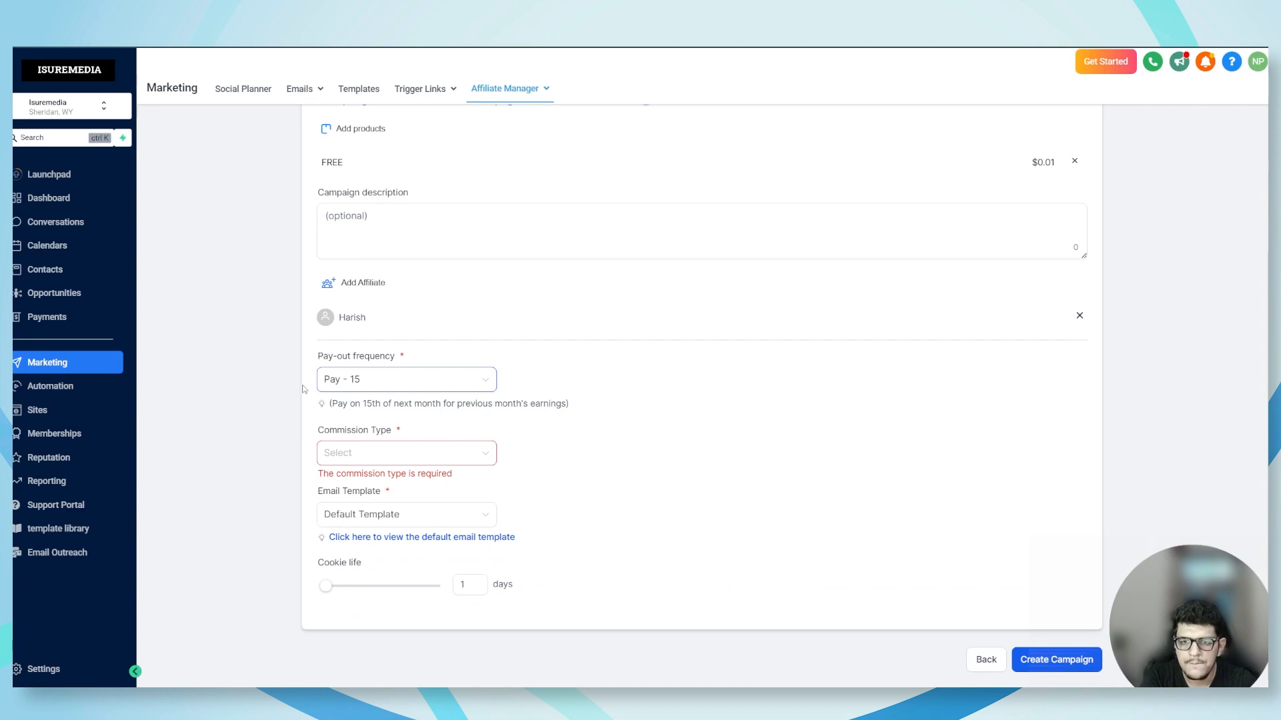
click(349, 386)
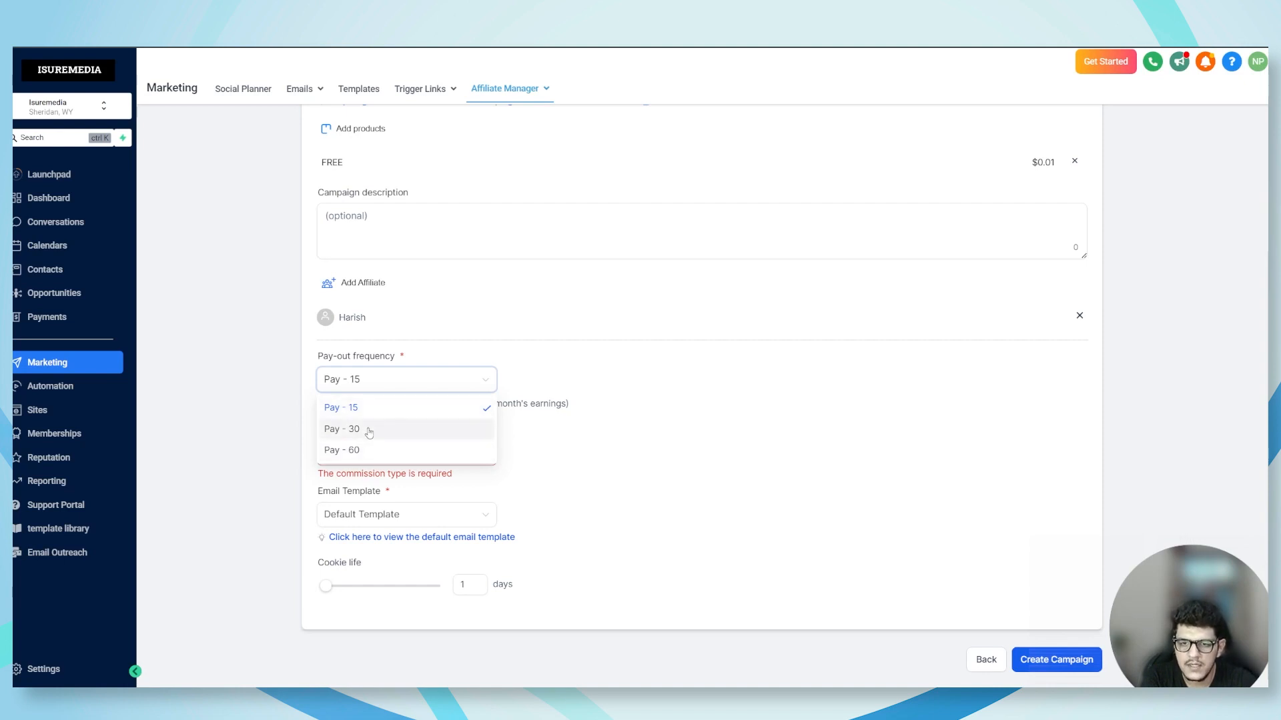
click(302, 389)
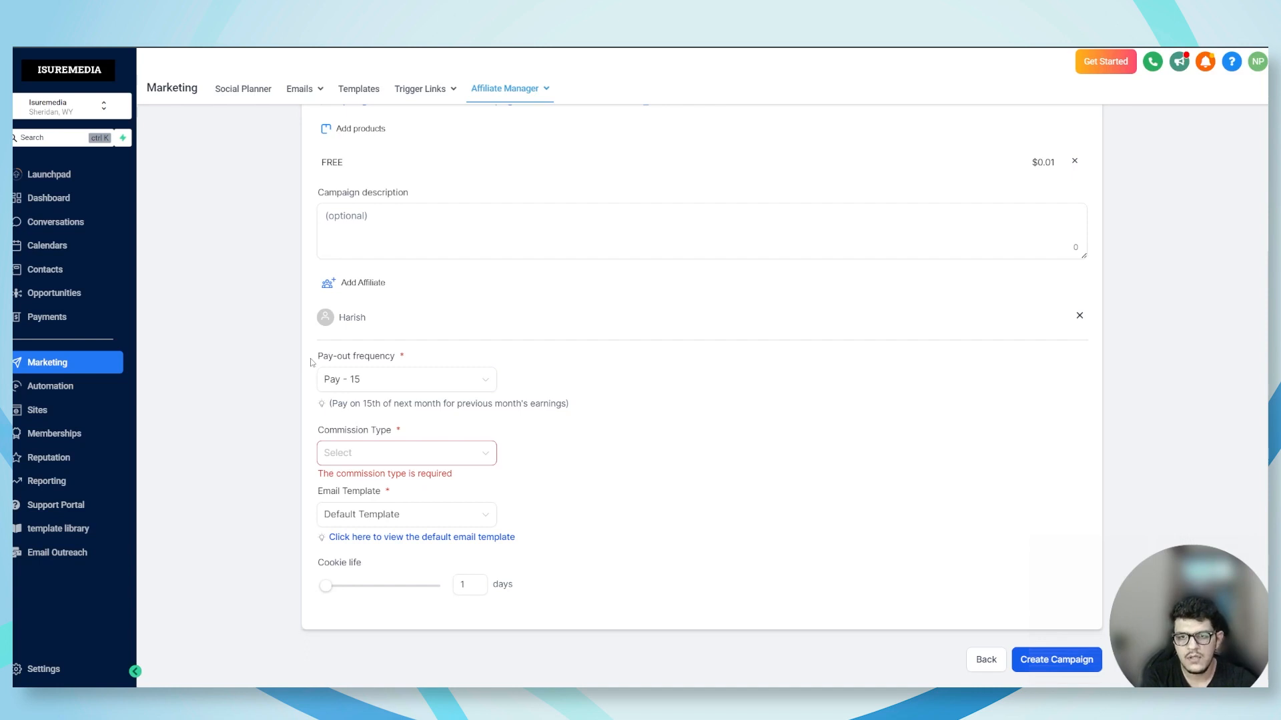
click(352, 380)
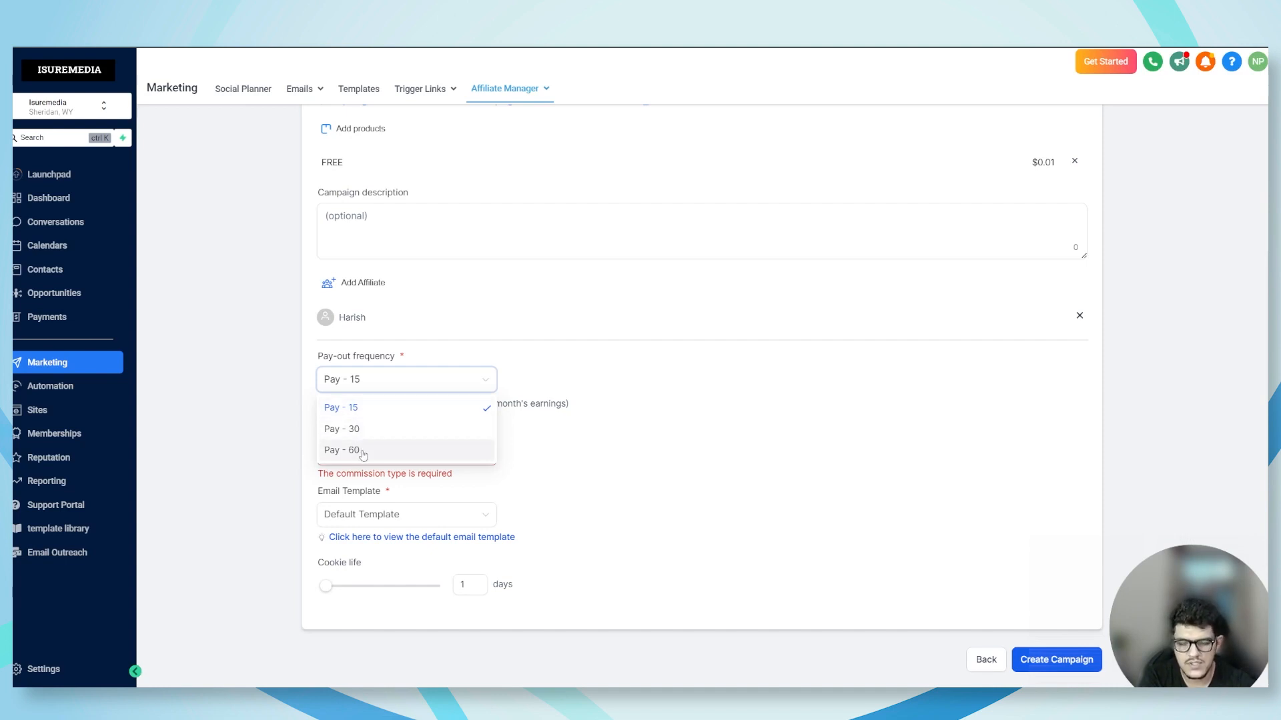
click(366, 411)
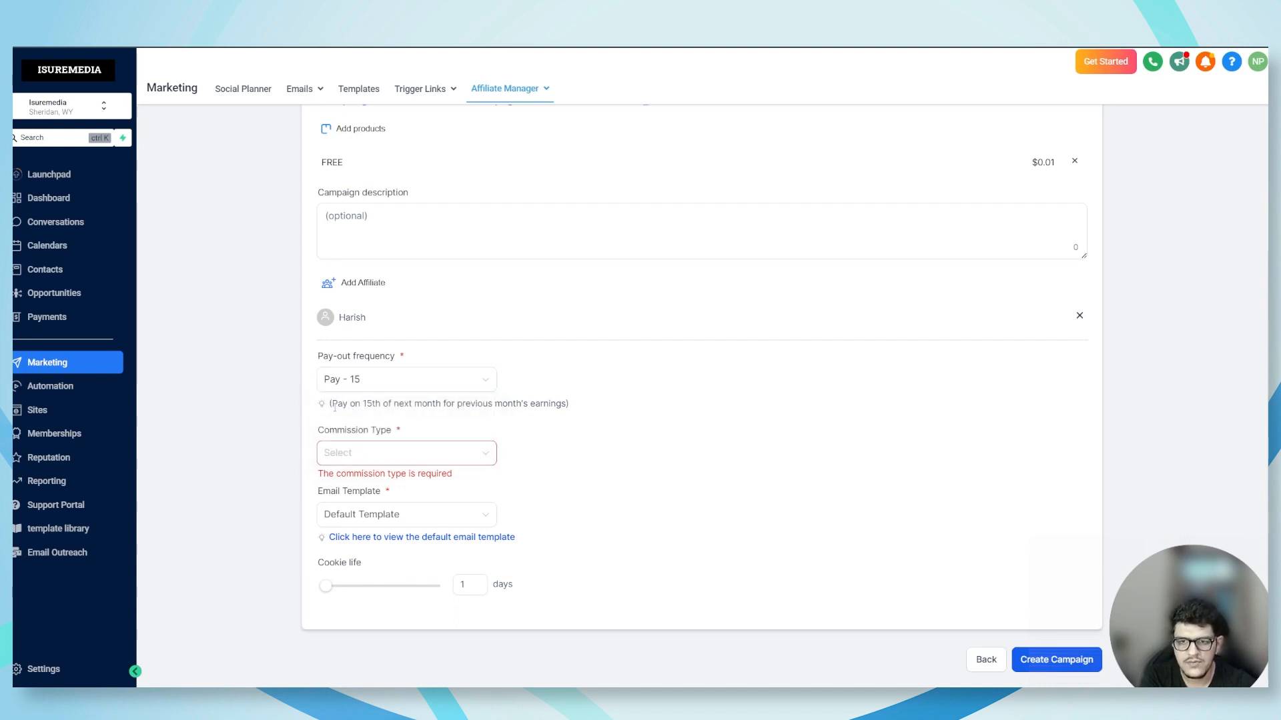
drag(332, 405, 547, 413)
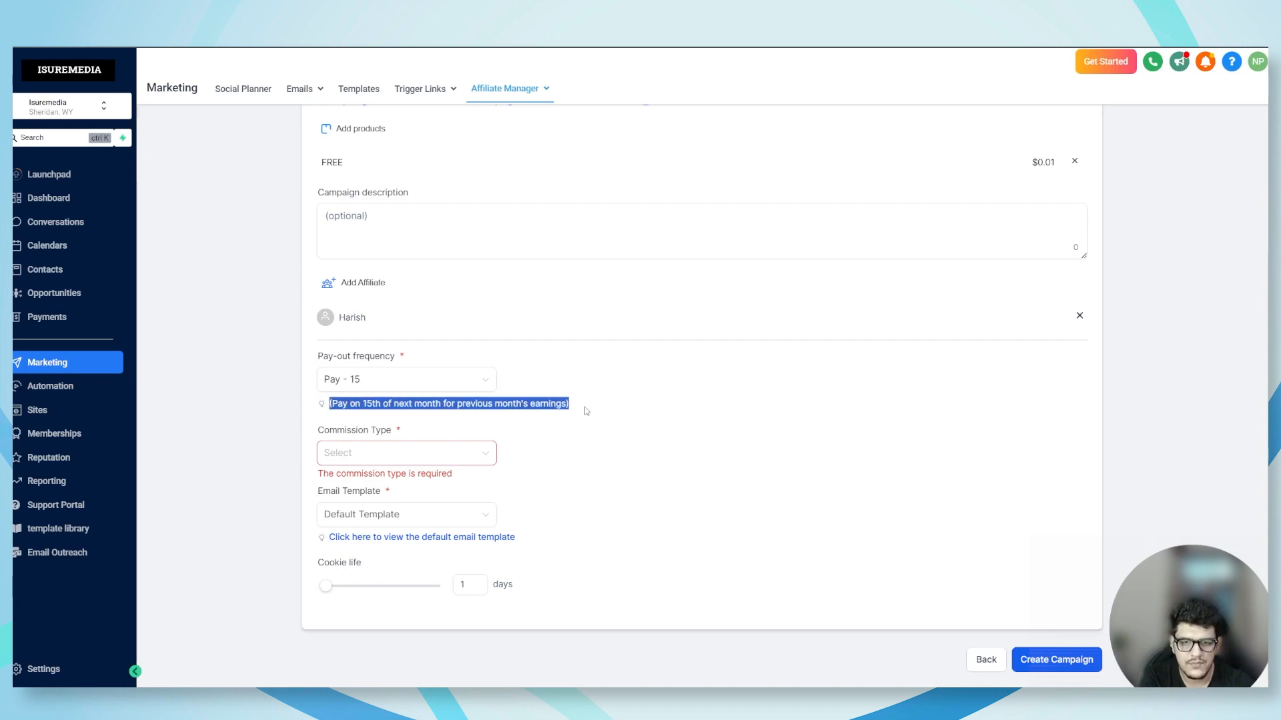
click(436, 405)
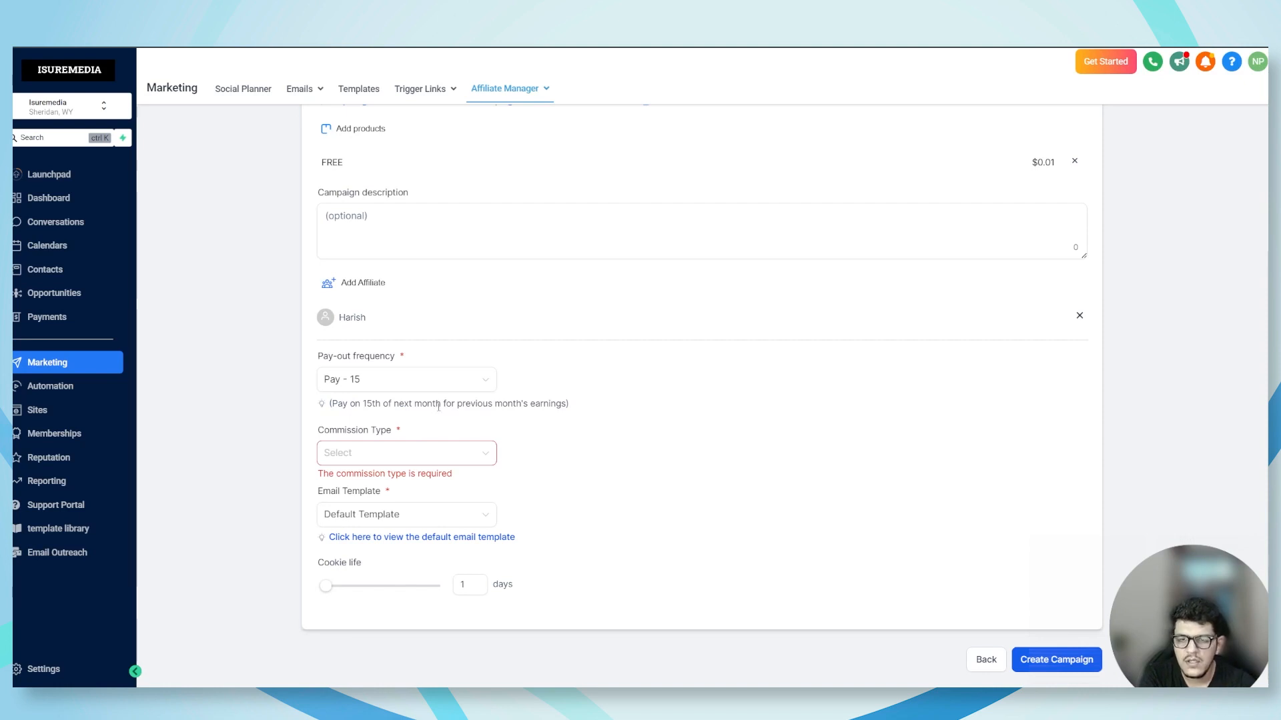
Set the commission type to Percentage Commission and the commission offered to 15%
click(371, 457)
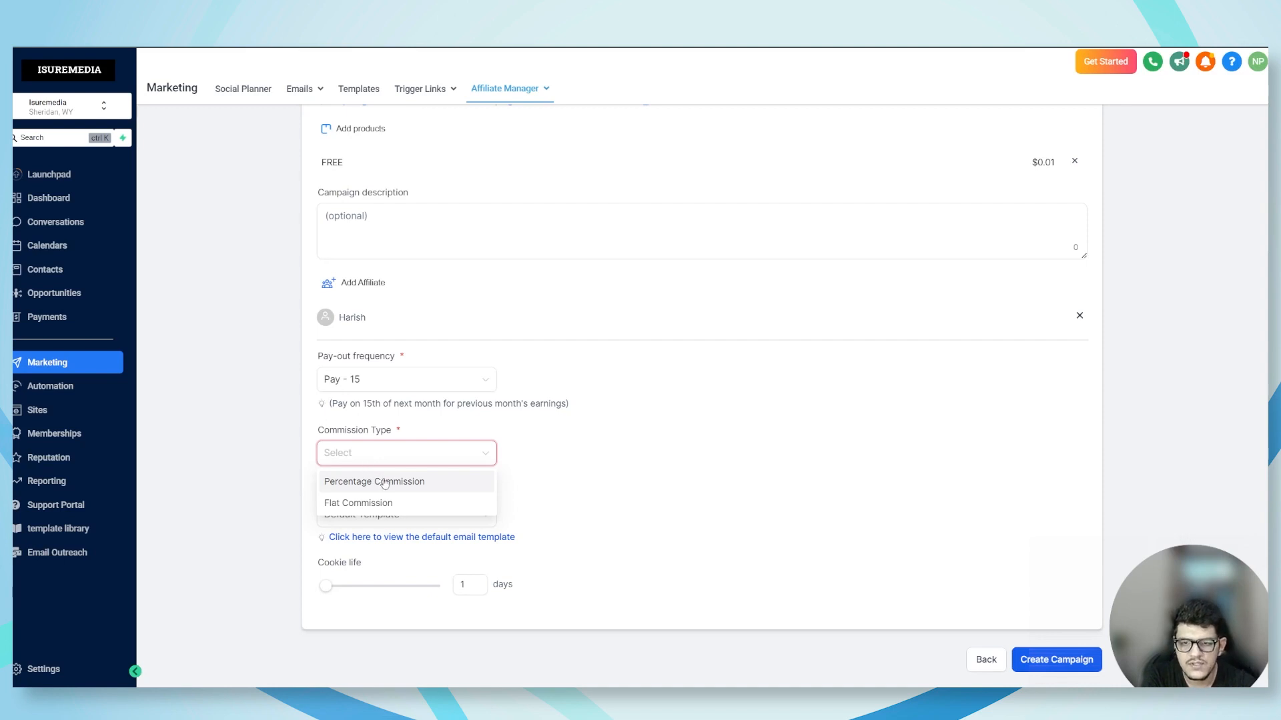
click(385, 482)
click(539, 453)
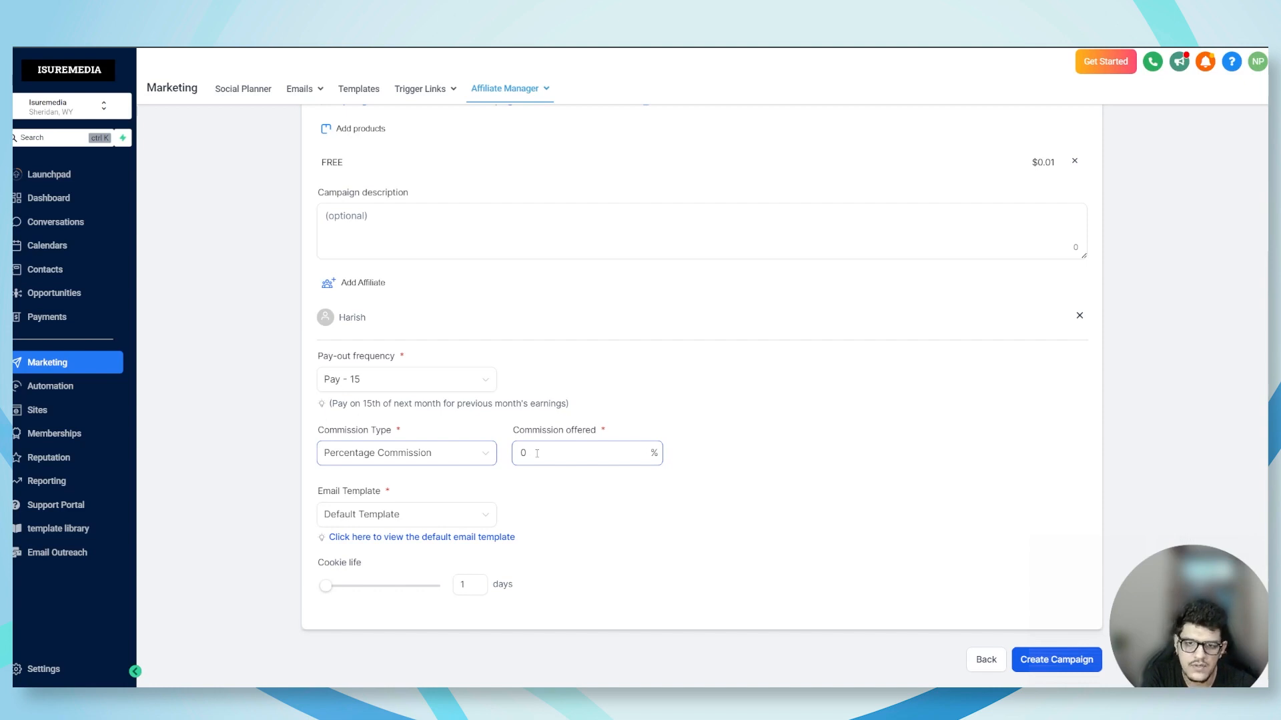
drag(527, 454, 513, 456)
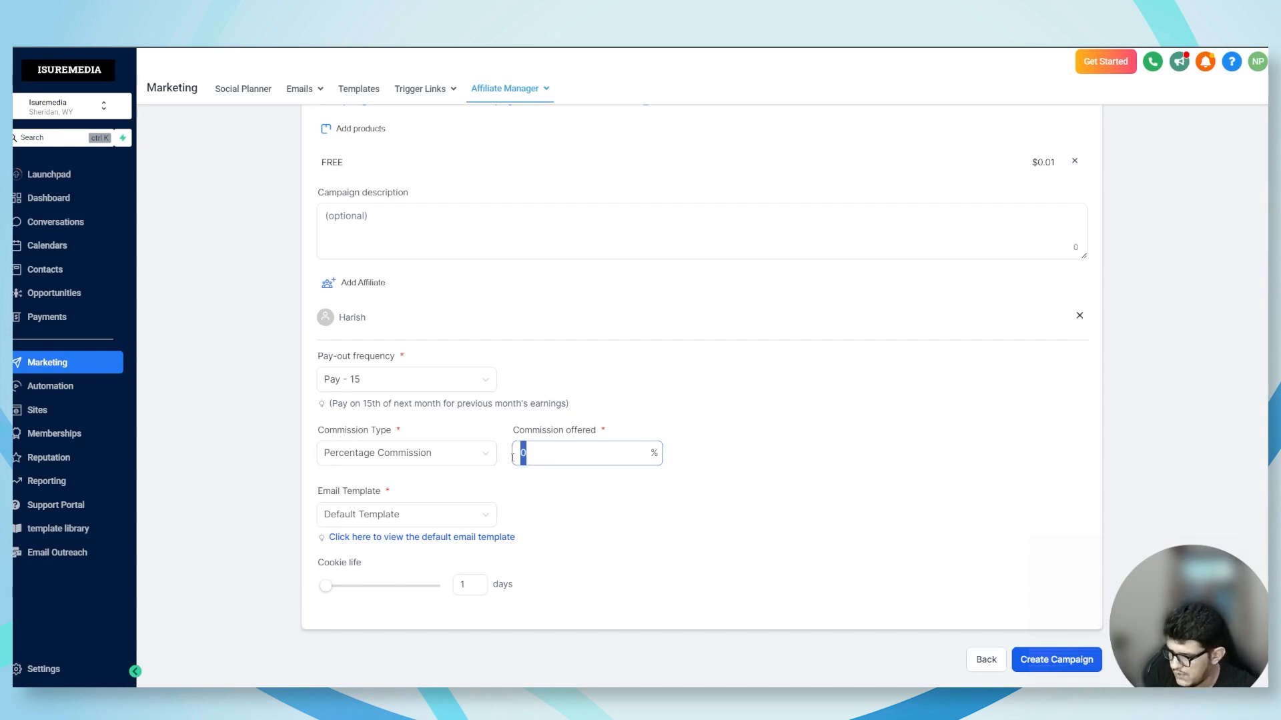
text(1)
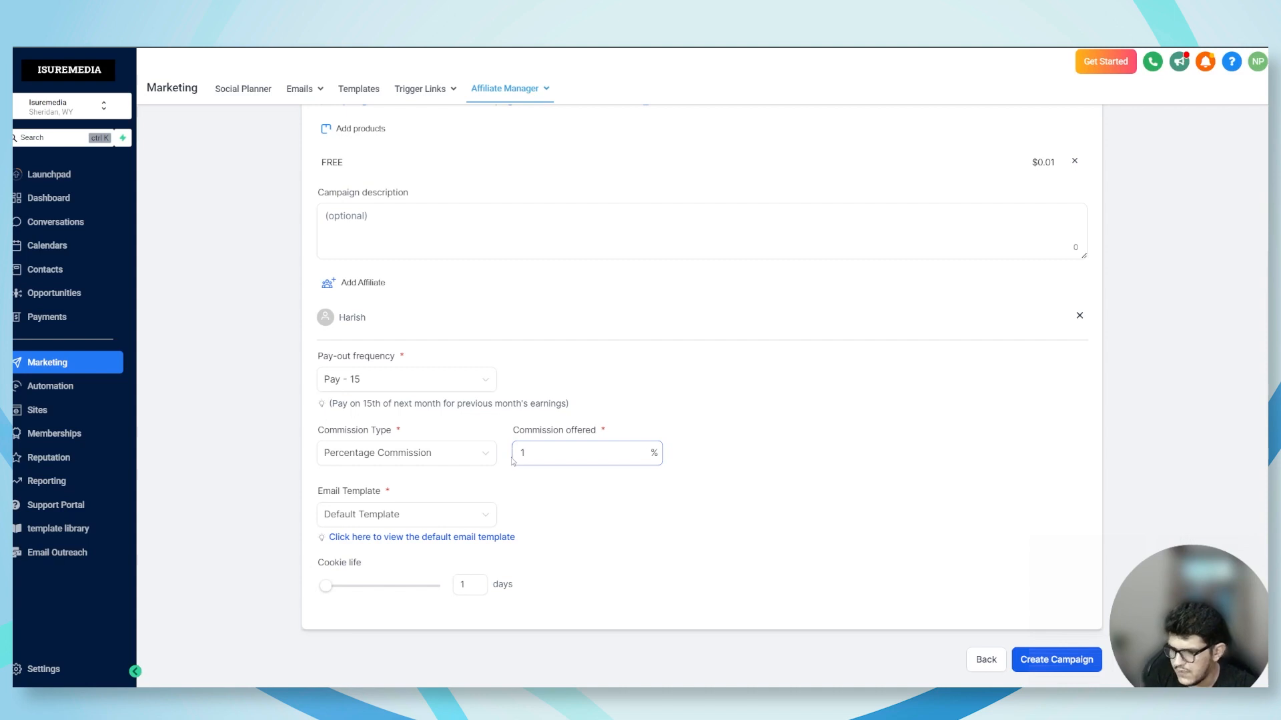
text(5)
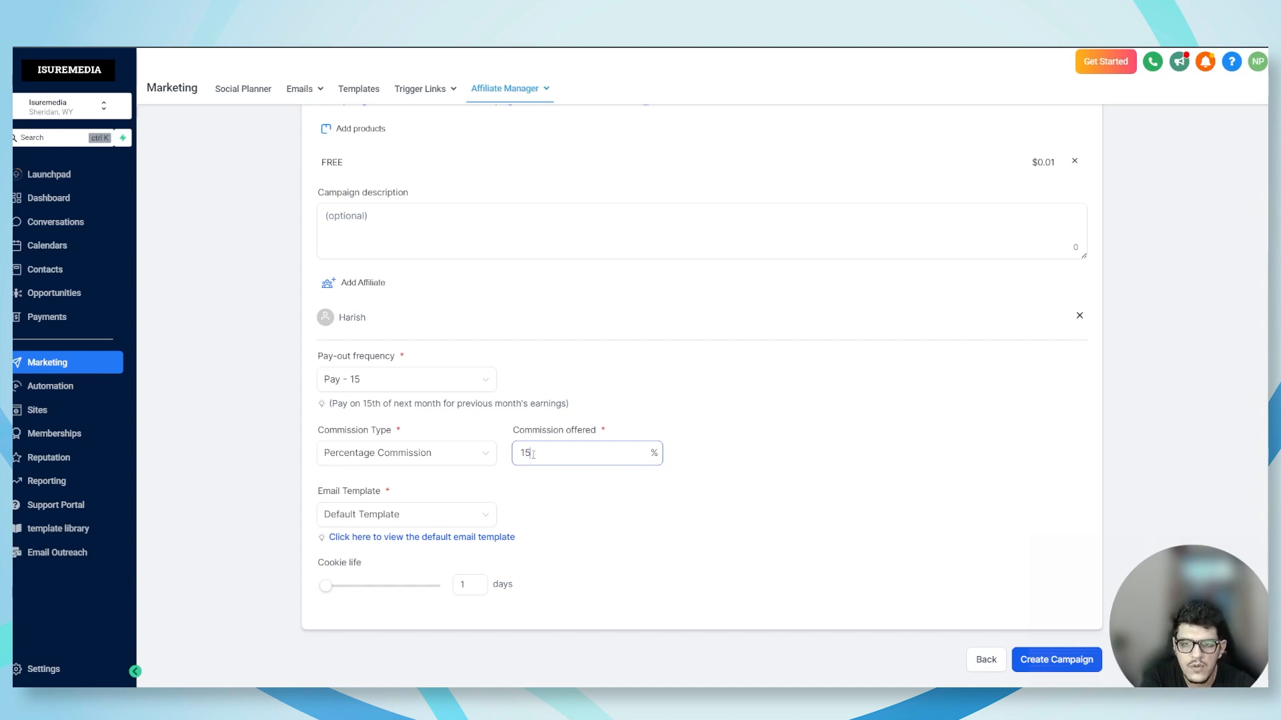
Switch the commission type to Flat Commission and set the commission offered to 500
click(387, 455)
click(374, 507)
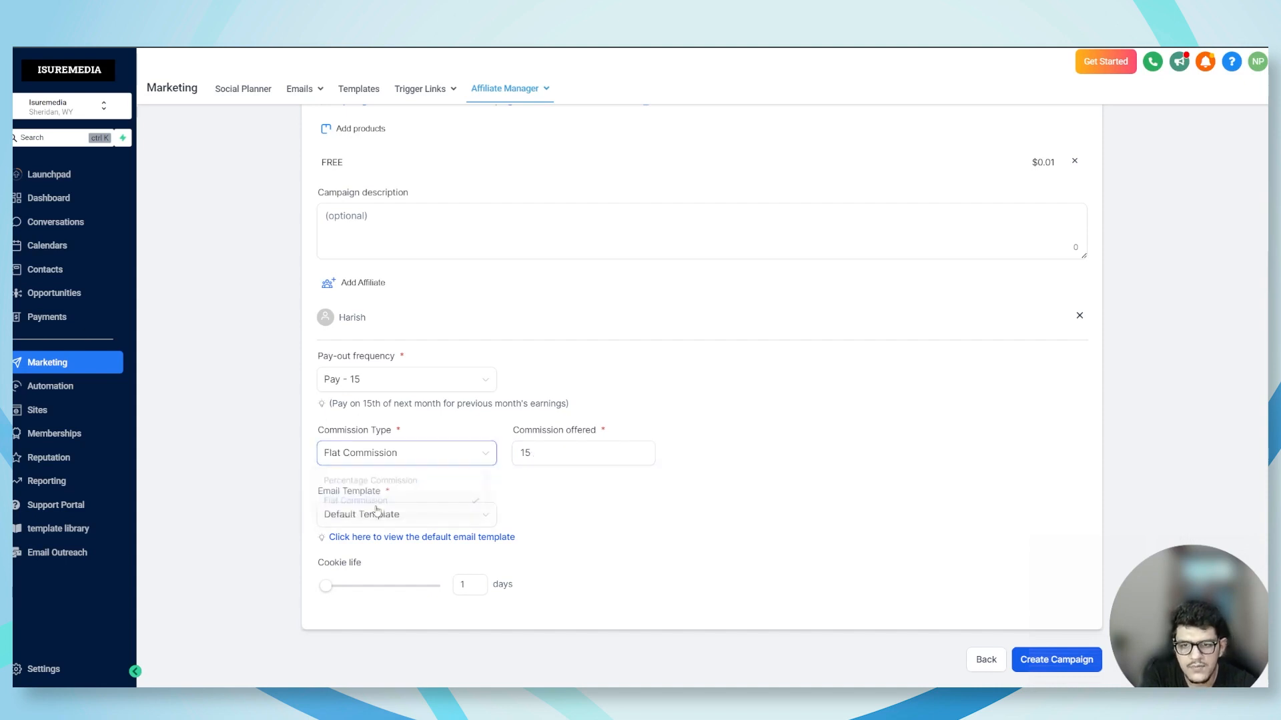
drag(546, 462, 517, 464)
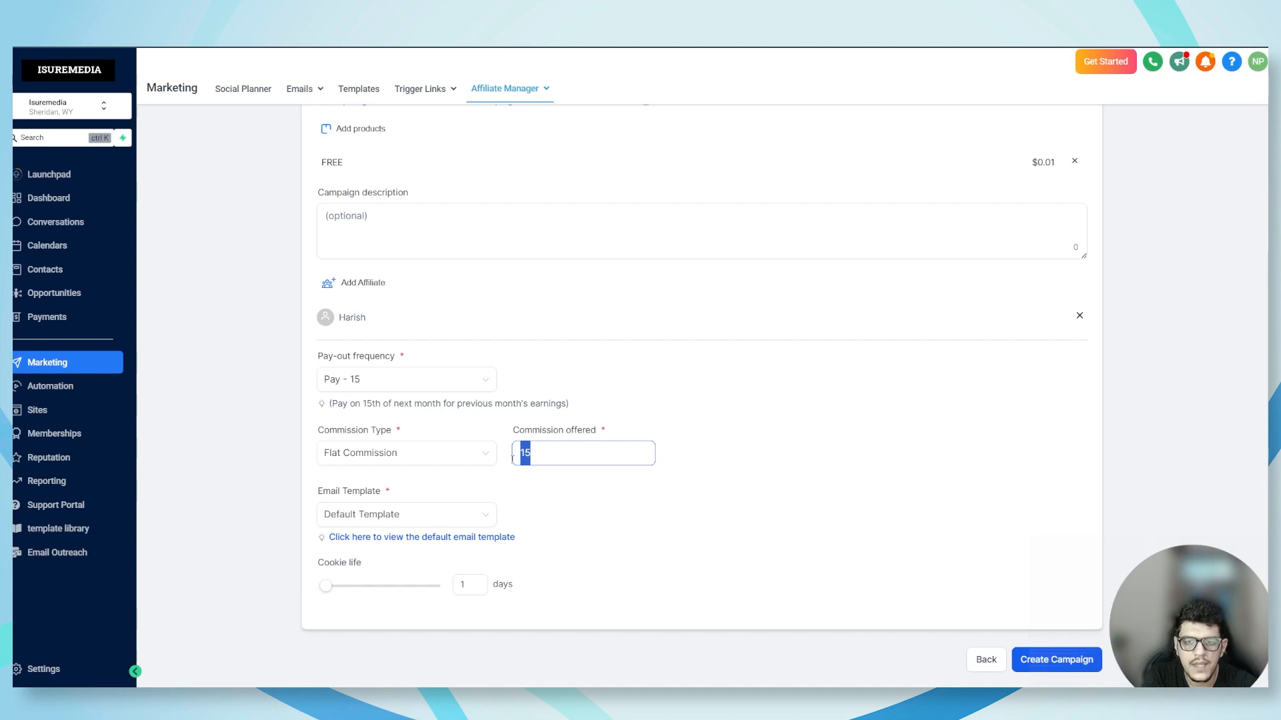
key(BackSpace)
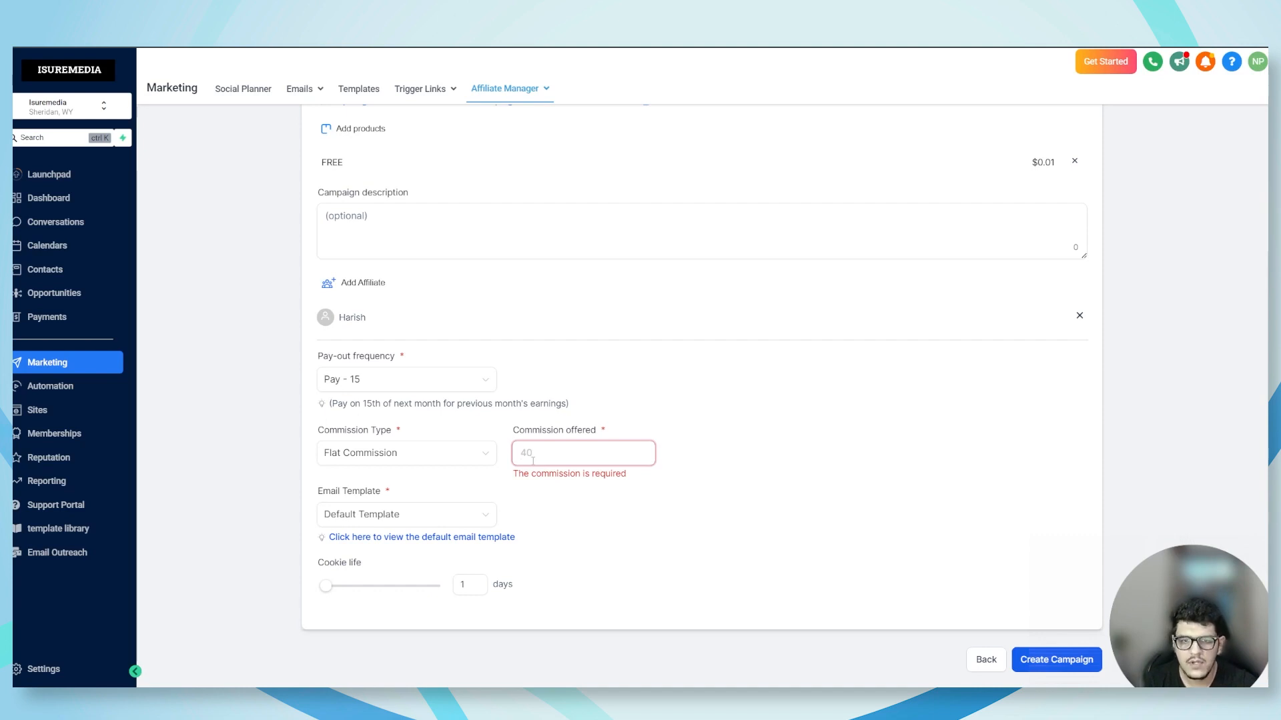
text(500)
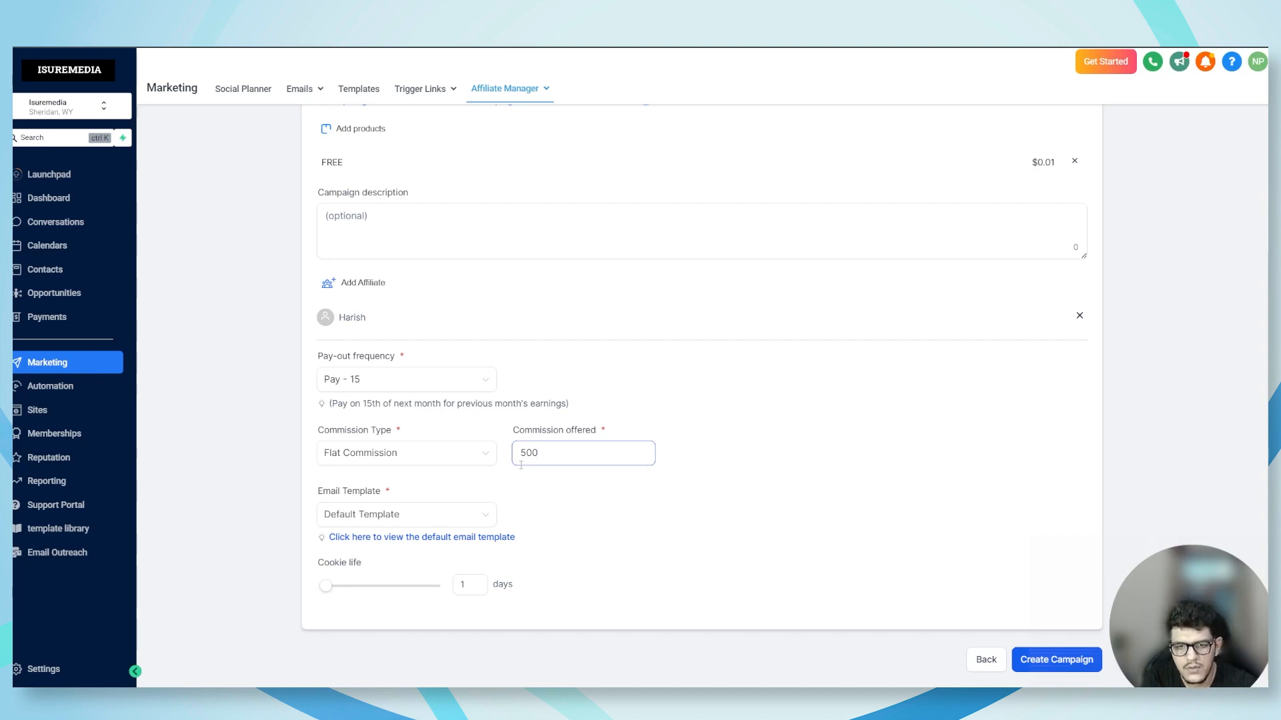
click(510, 479)
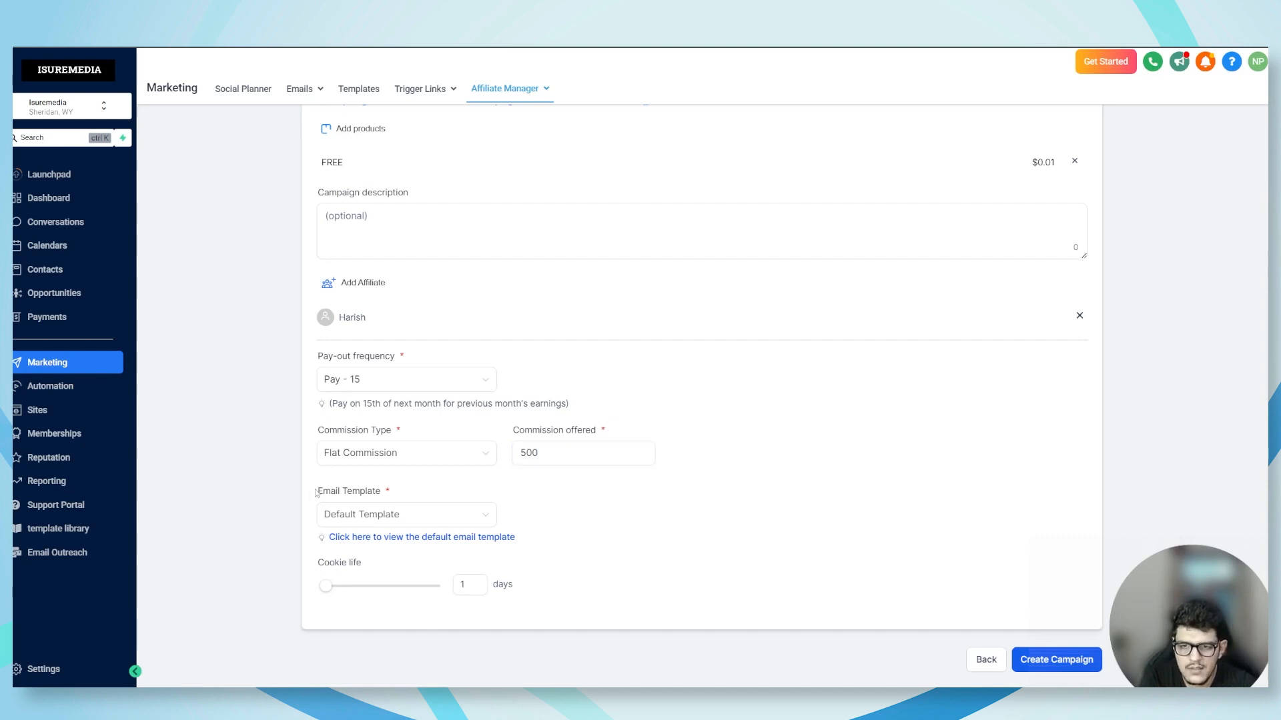
Choose the ISUREMEDIA AFFILIATE PROGRAM template as the campaign's email template
drag(316, 493, 404, 487)
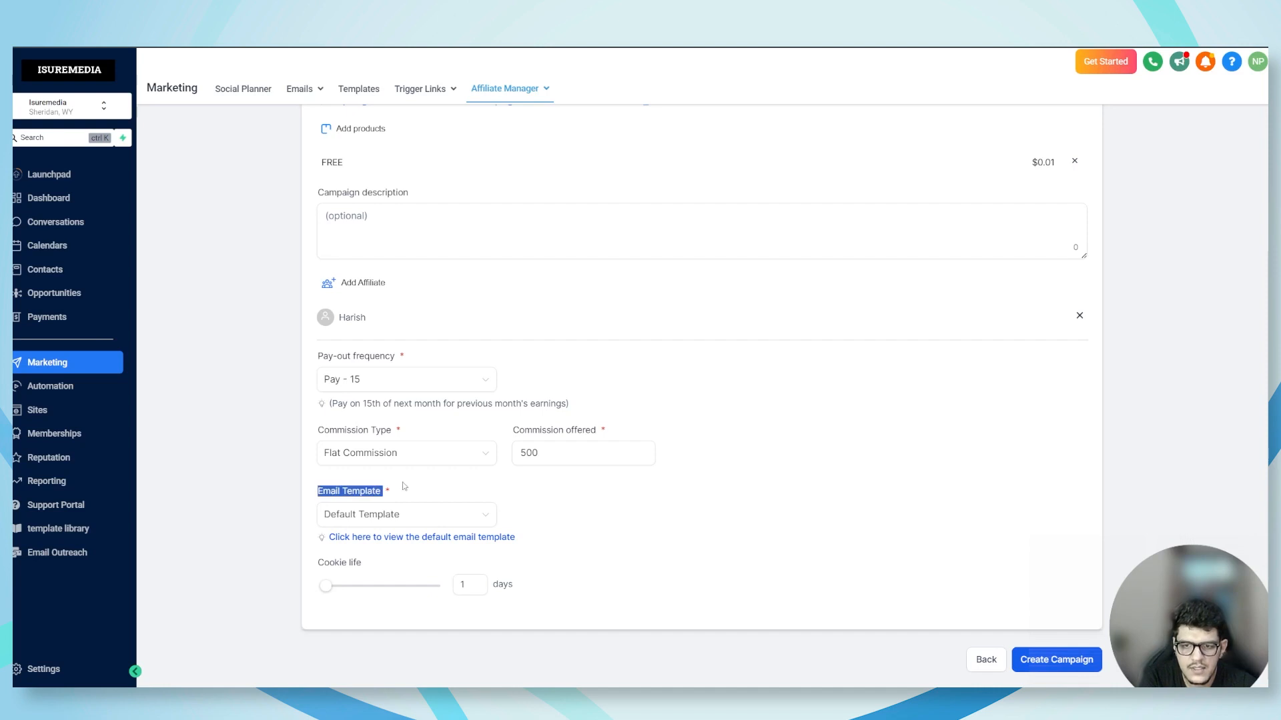
click(387, 493)
click(385, 523)
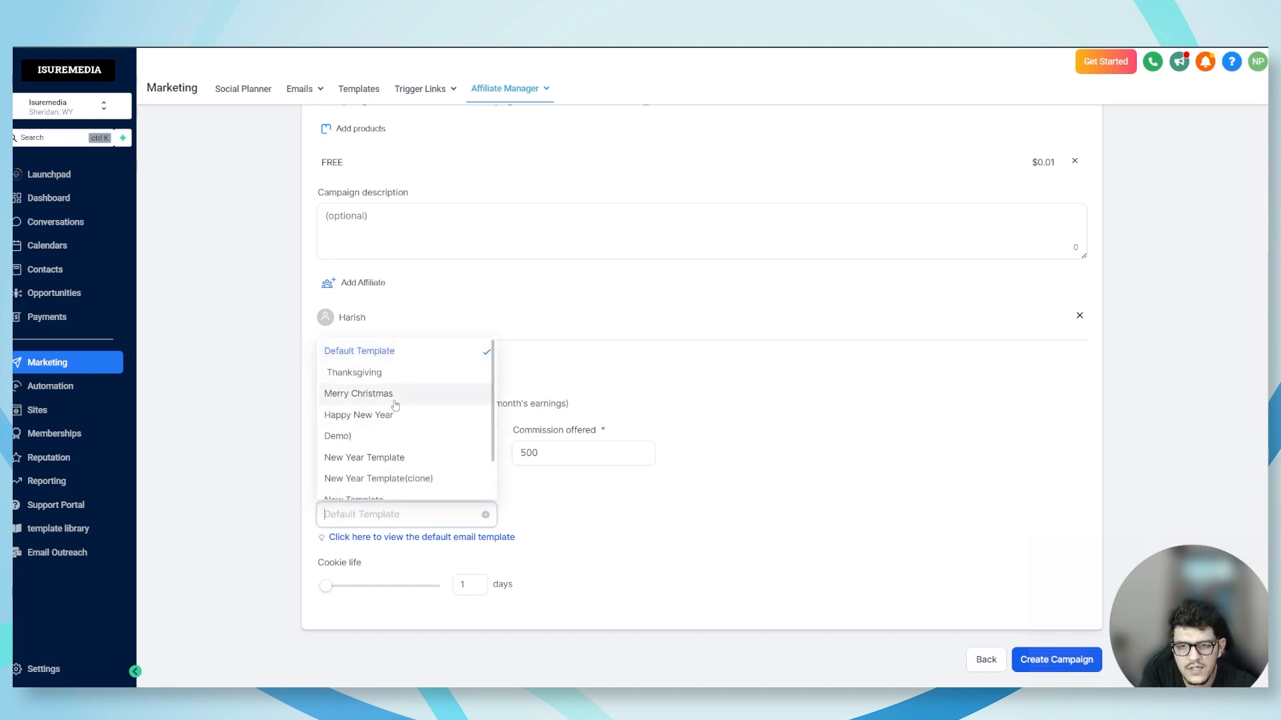
scroll(393, 416, down, 1)
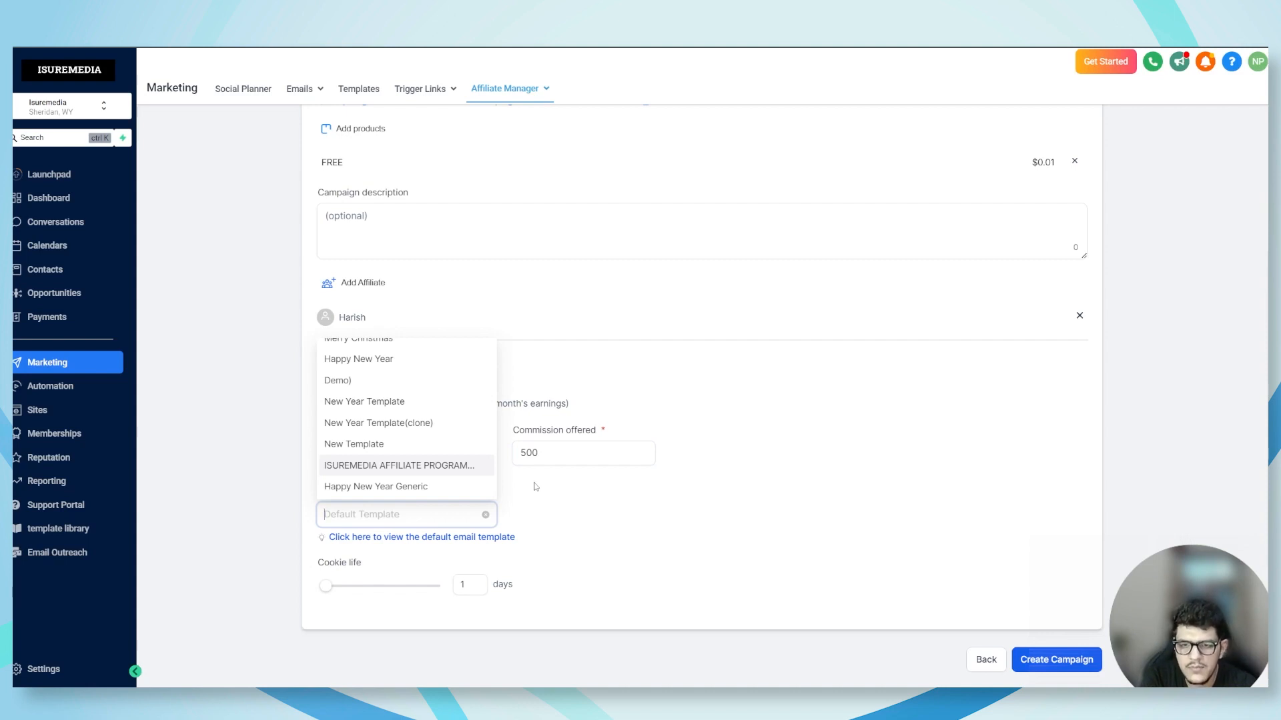
click(388, 466)
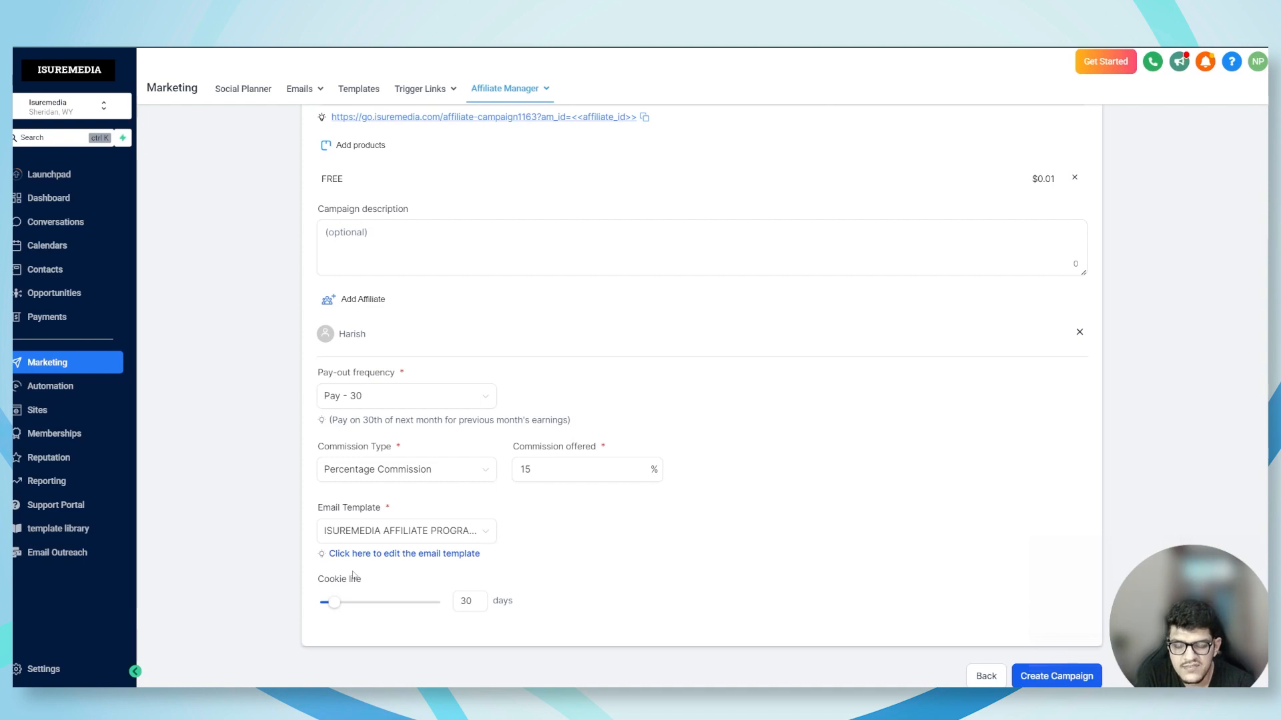
Set the cookie life to 30 days and create the campaign
mouse_move(338, 611)
mouse_down()
mouse_move(440, 613)
mouse_move(335, 610)
mouse_up()
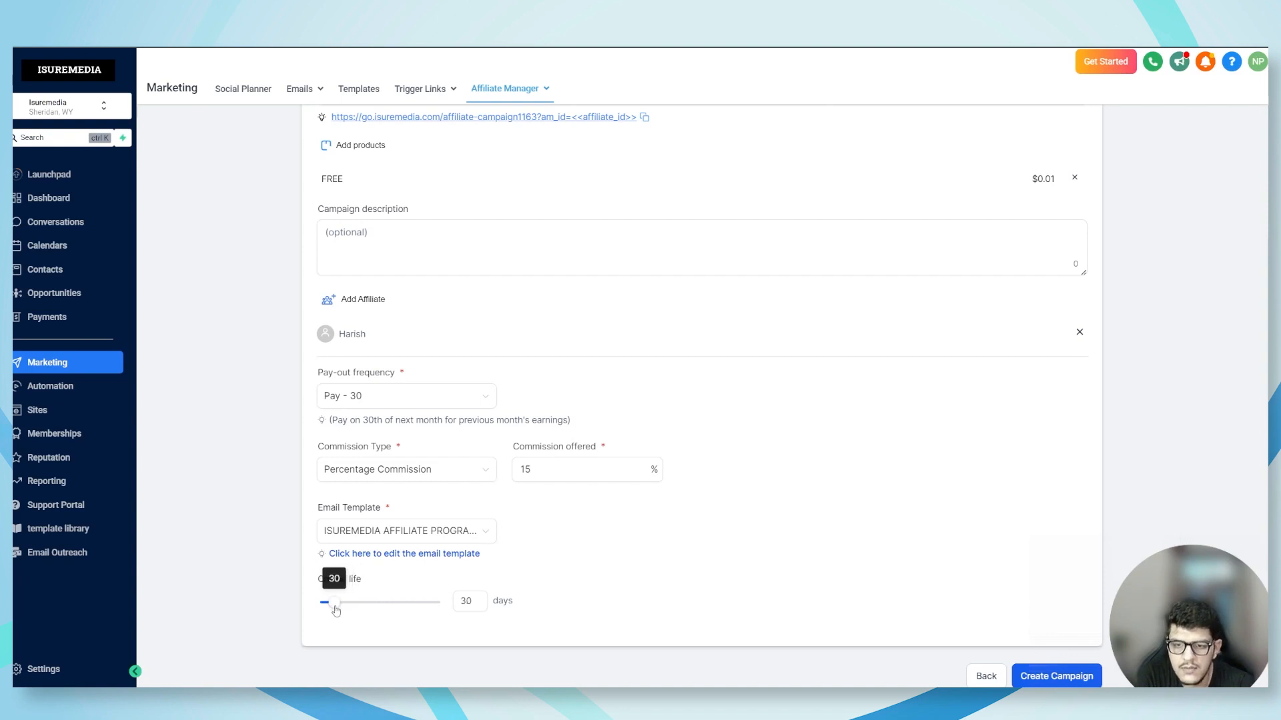
scroll(618, 593, down, 1)
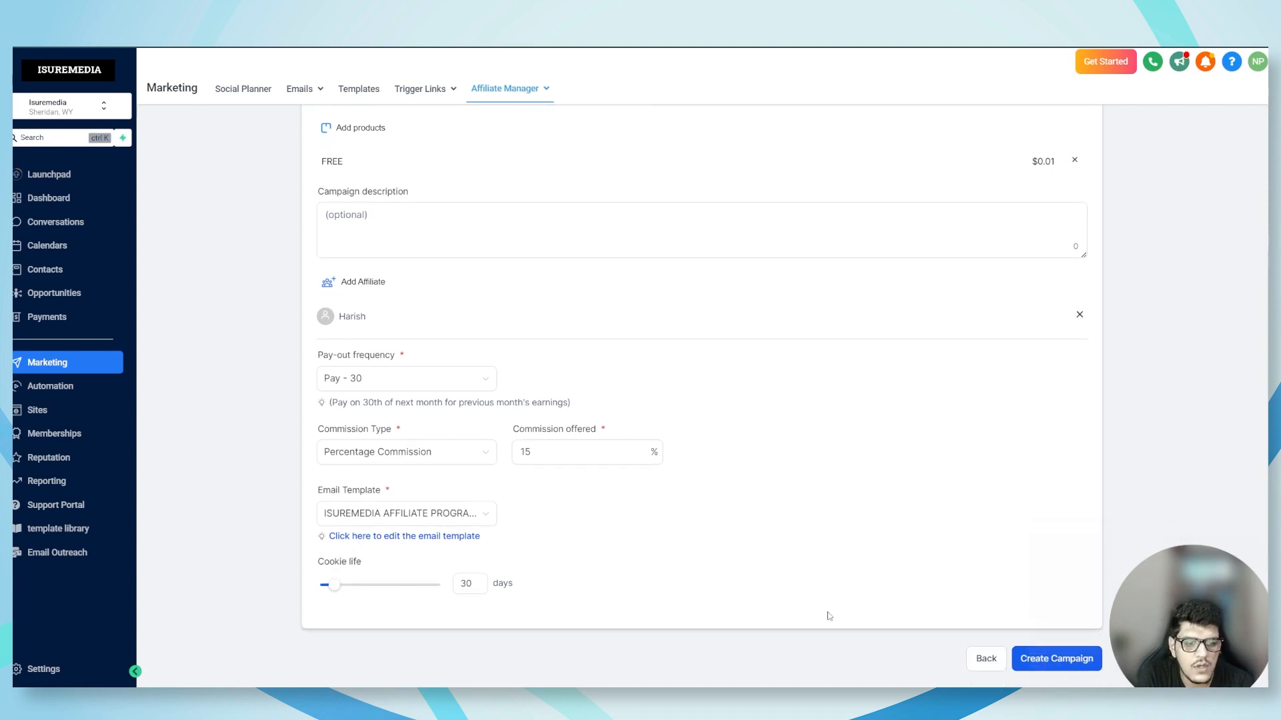
click(1040, 670)
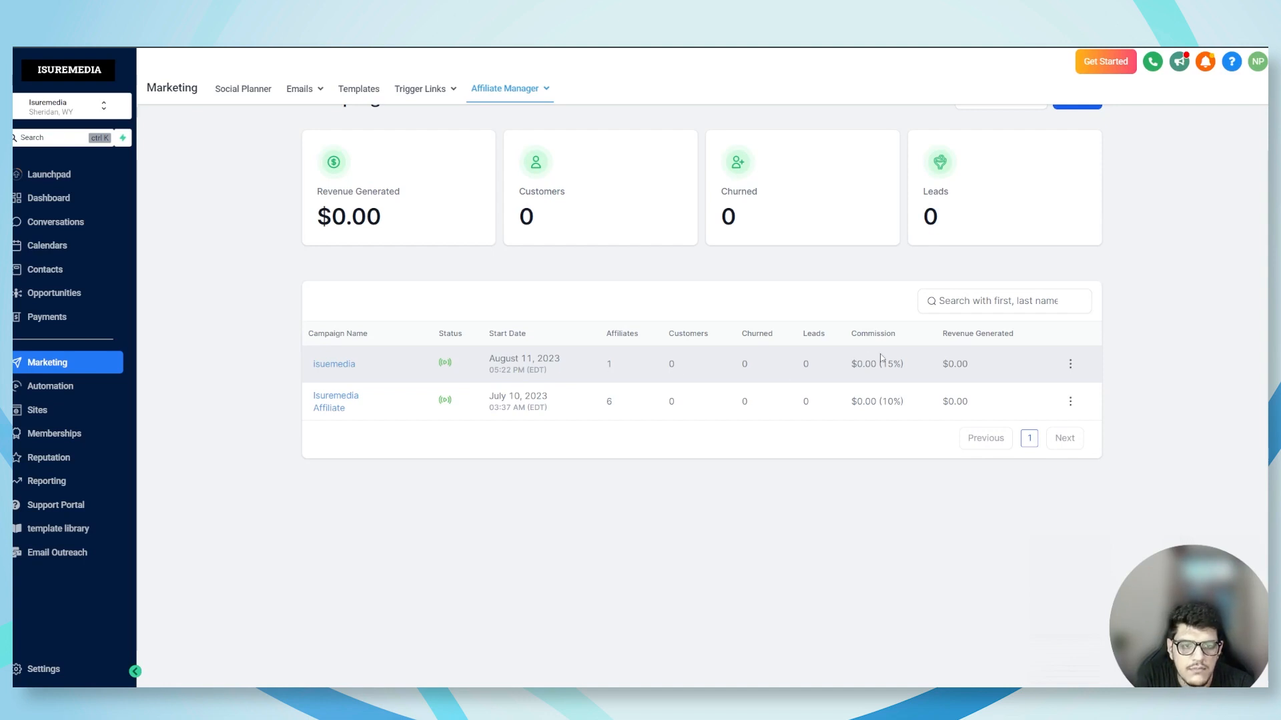
Check the new campaign's commission in the campaign list and go to the Affiliates page of the Affiliate Manager
drag(851, 364, 911, 371)
click(896, 369)
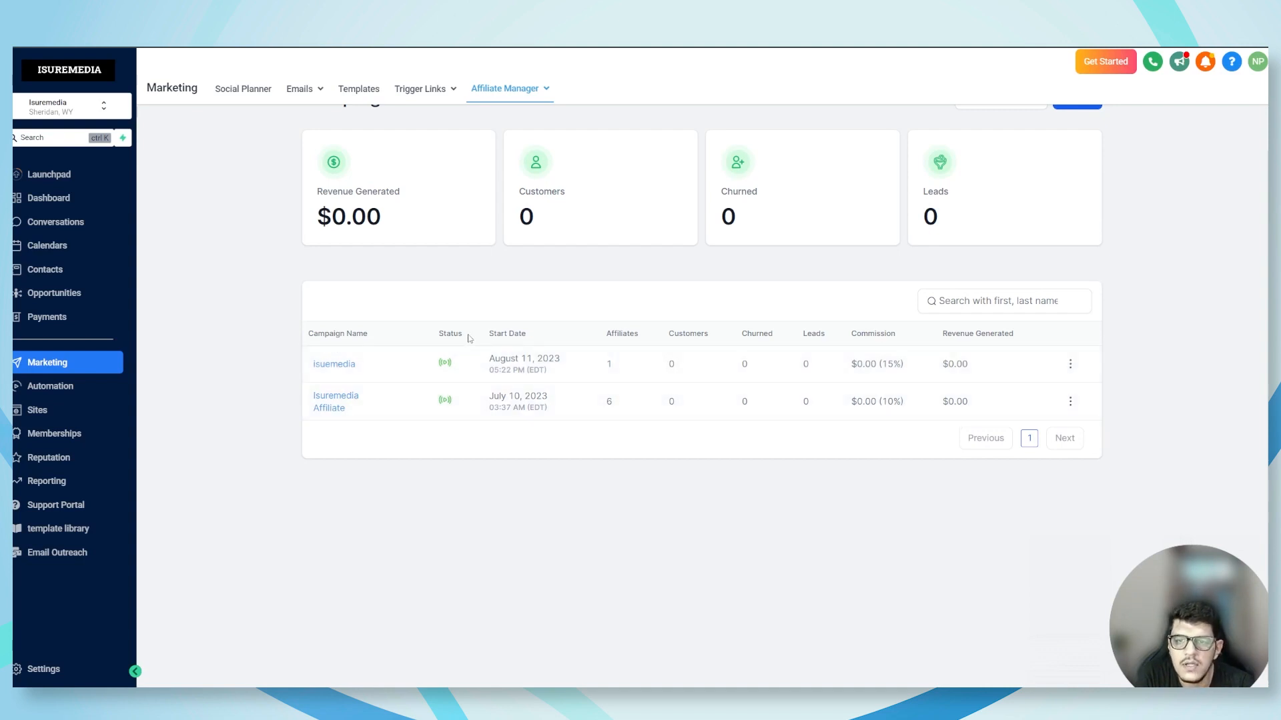
scroll(469, 337, up, 1)
click(523, 89)
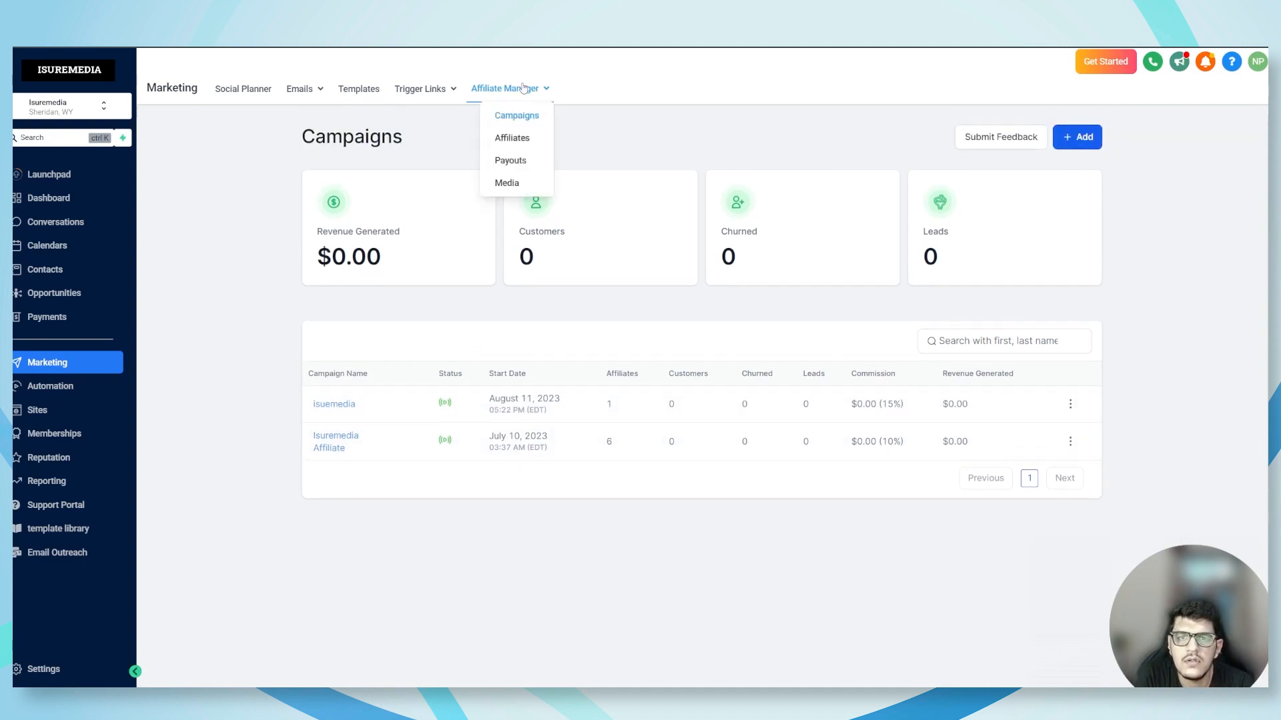
click(518, 140)
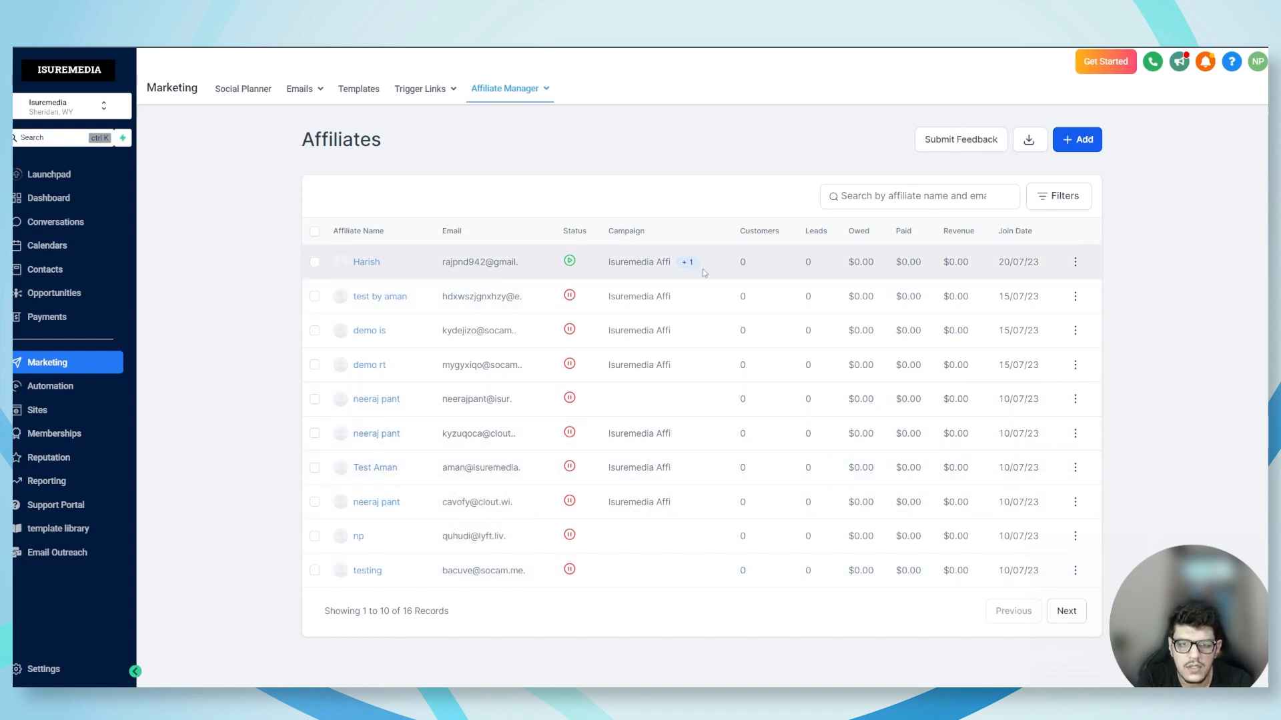
Review the actions available for the active affiliate in the first row and the inactive affiliate below it
mouse_move(687, 263)
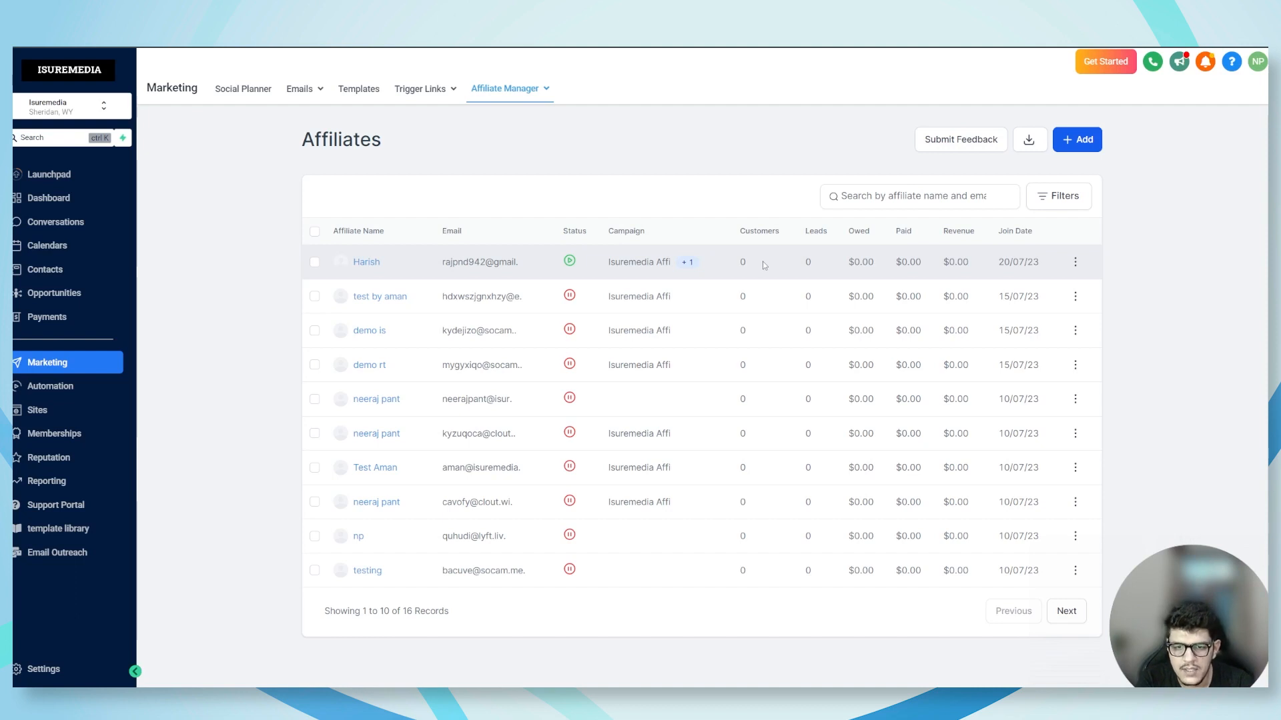
click(1075, 263)
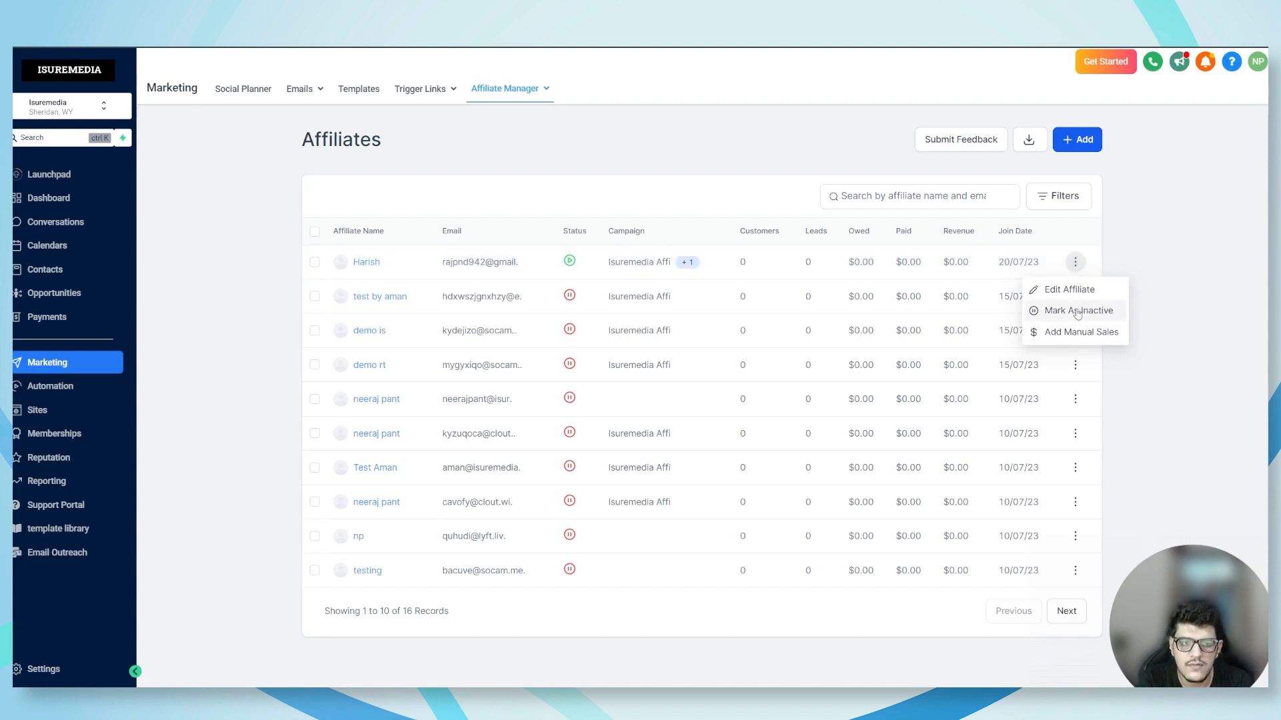
click(1155, 249)
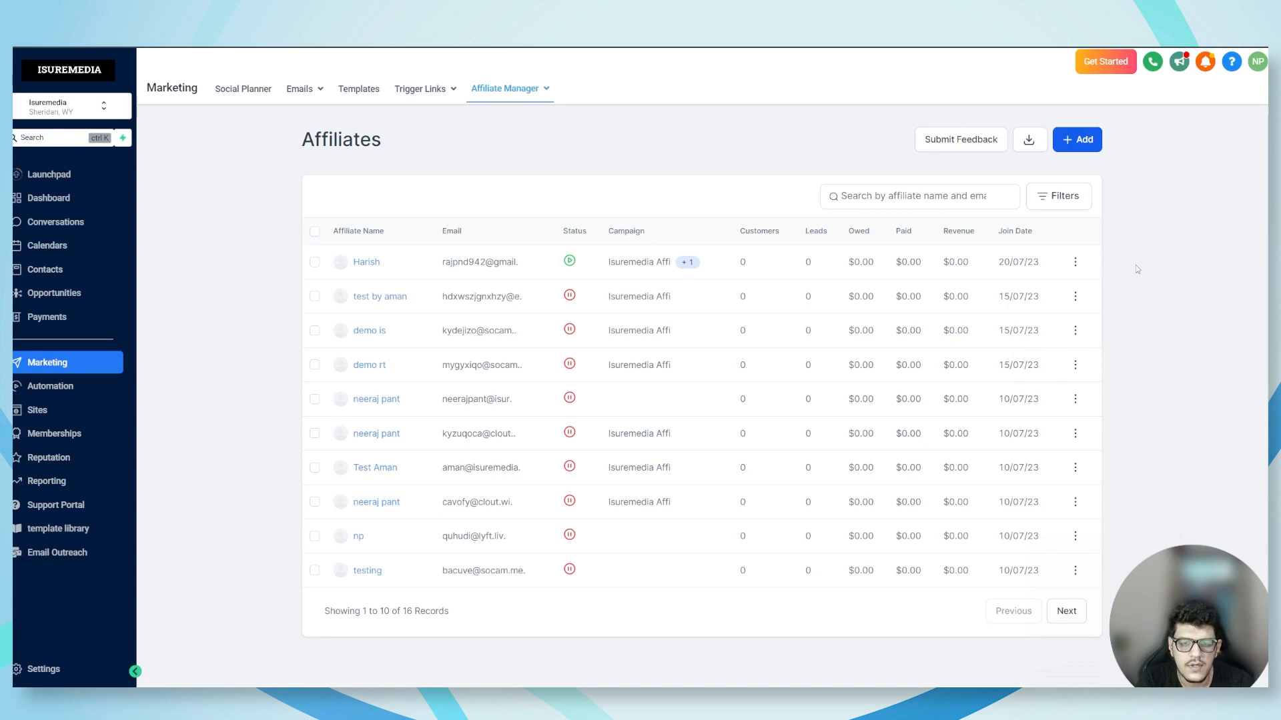
click(1075, 297)
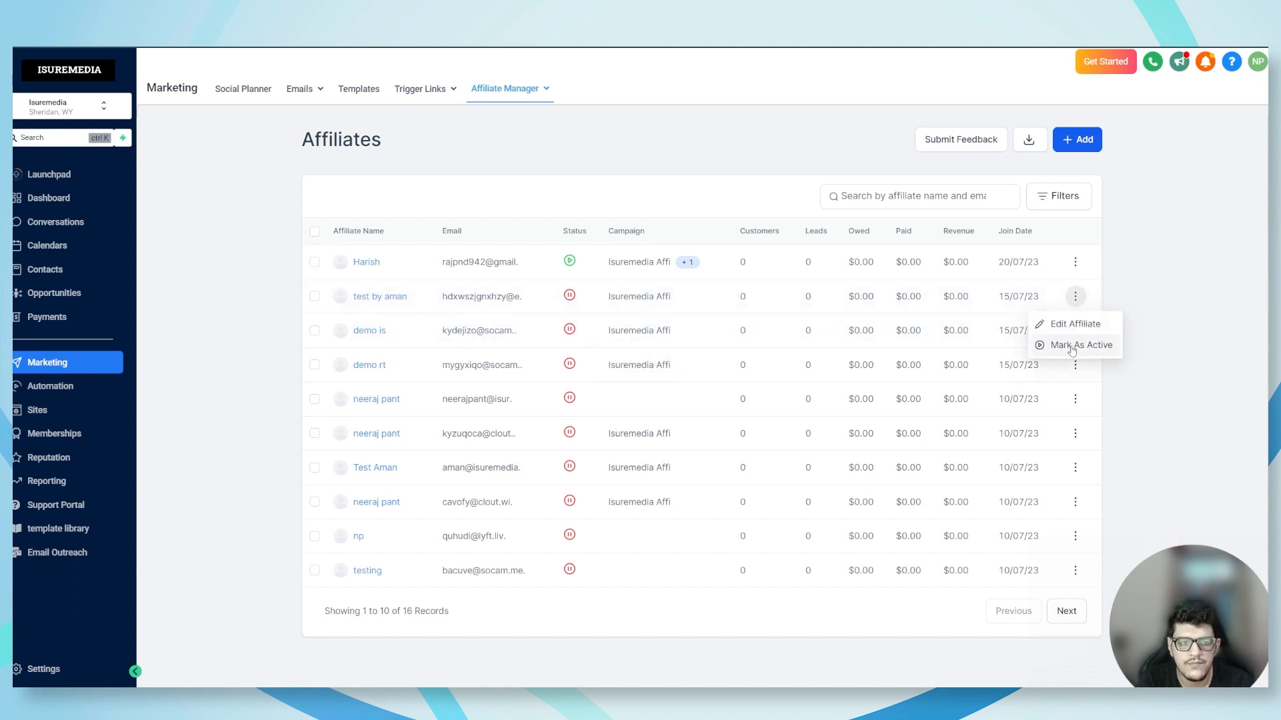
click(1132, 298)
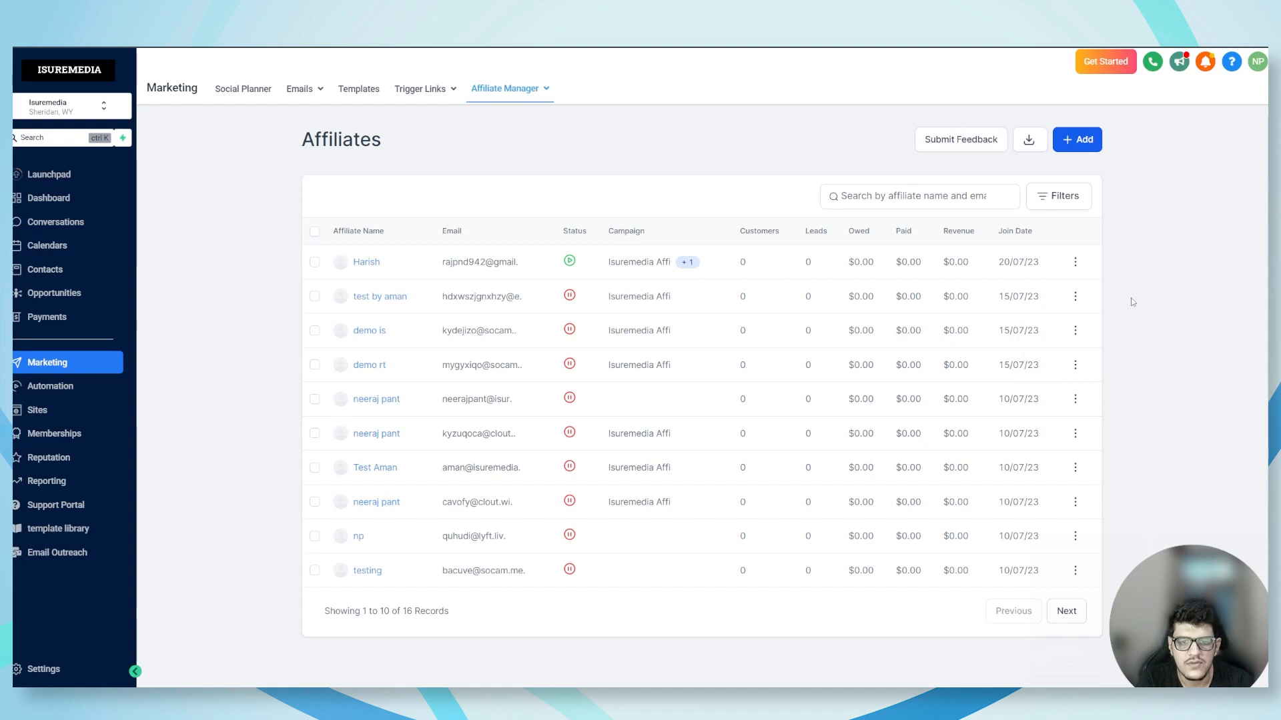
Start a new affiliate and fill in the affiliate's first name and last name
click(1079, 140)
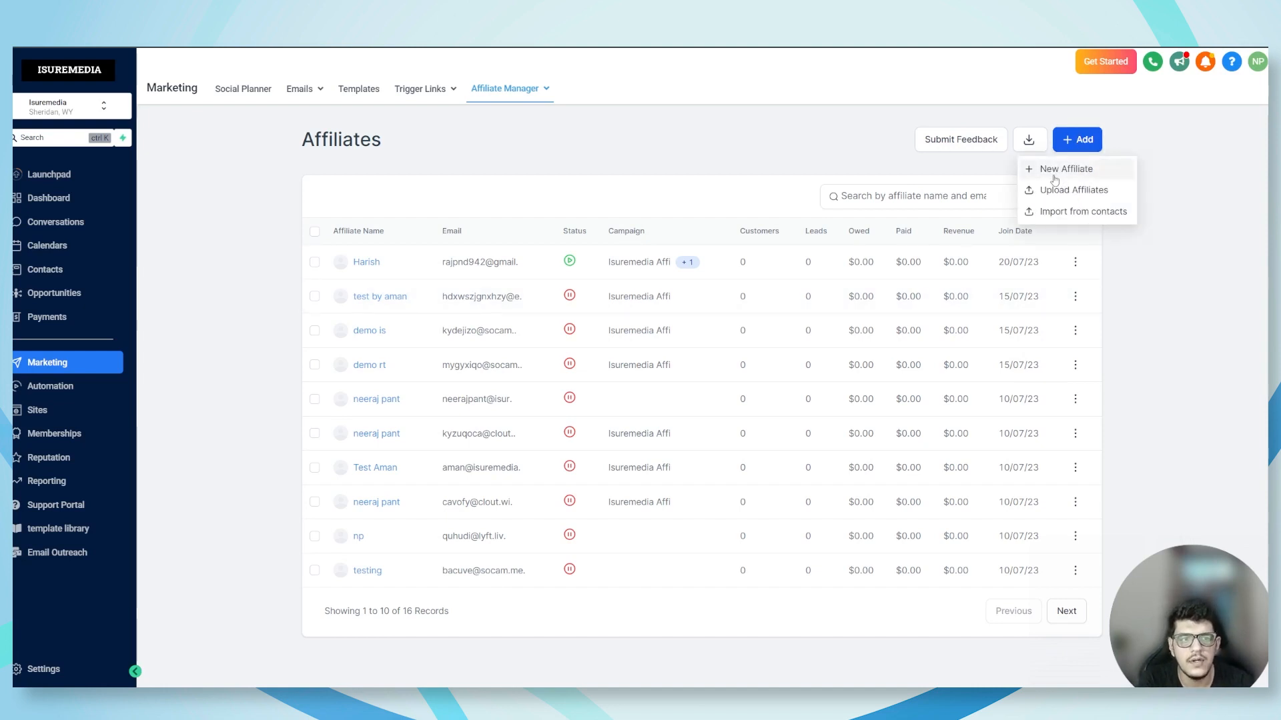
click(1057, 170)
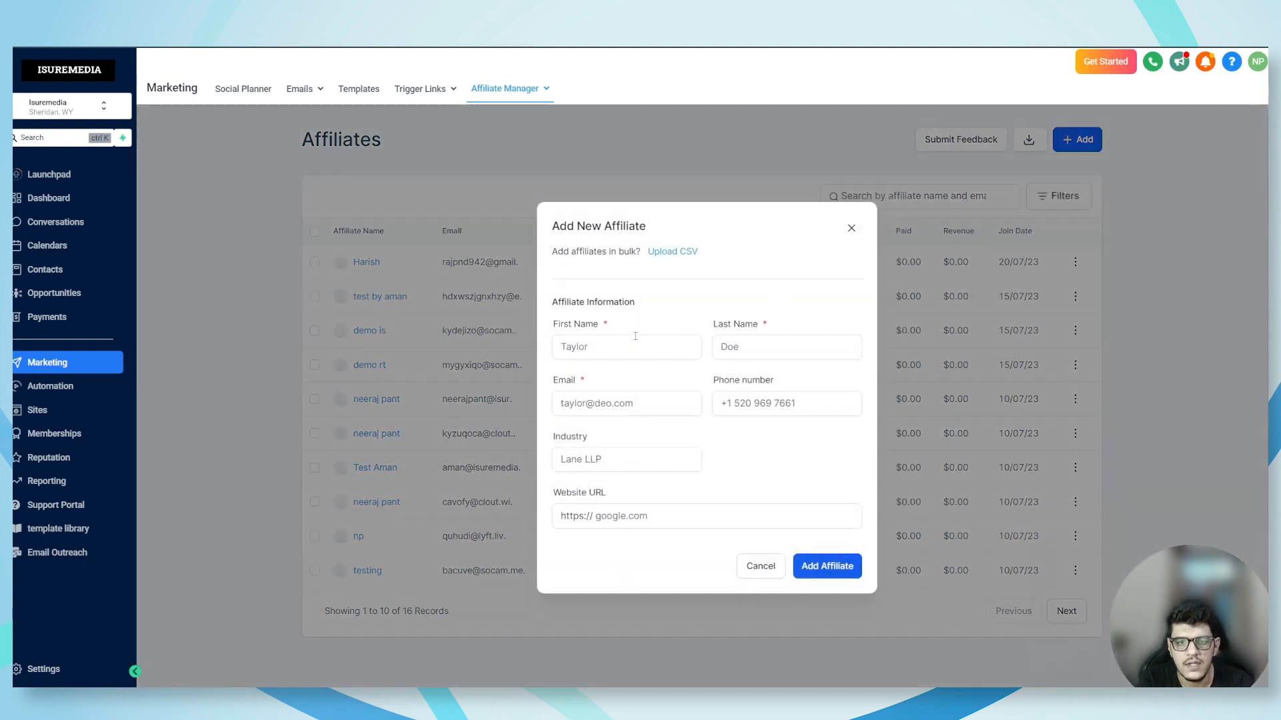
click(608, 348)
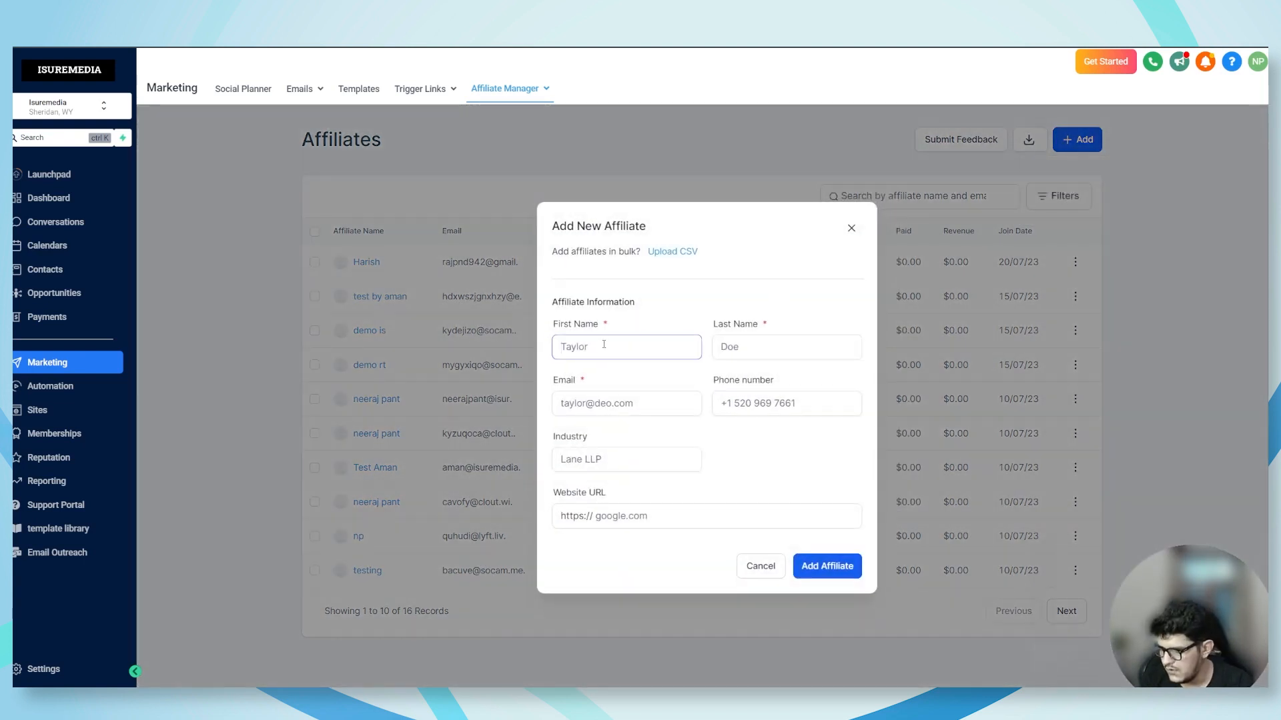
key(super+v)
click(609, 569)
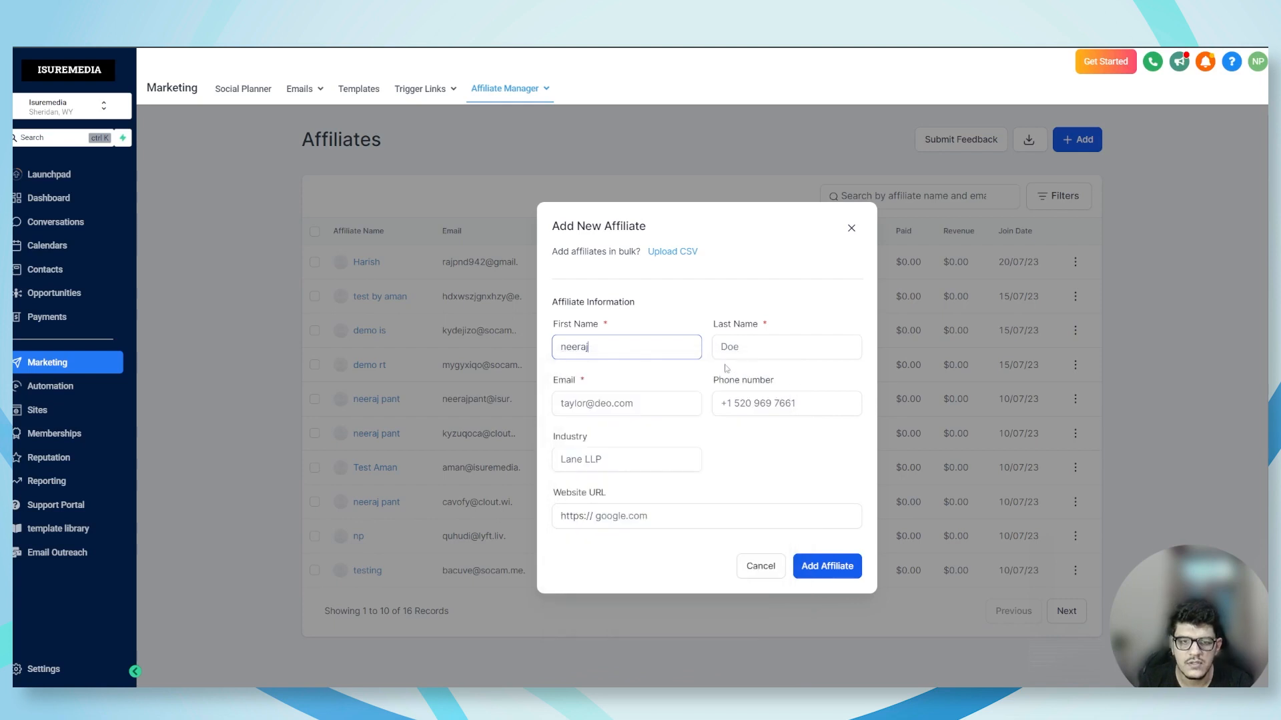
click(726, 348)
key(super+v)
click(767, 527)
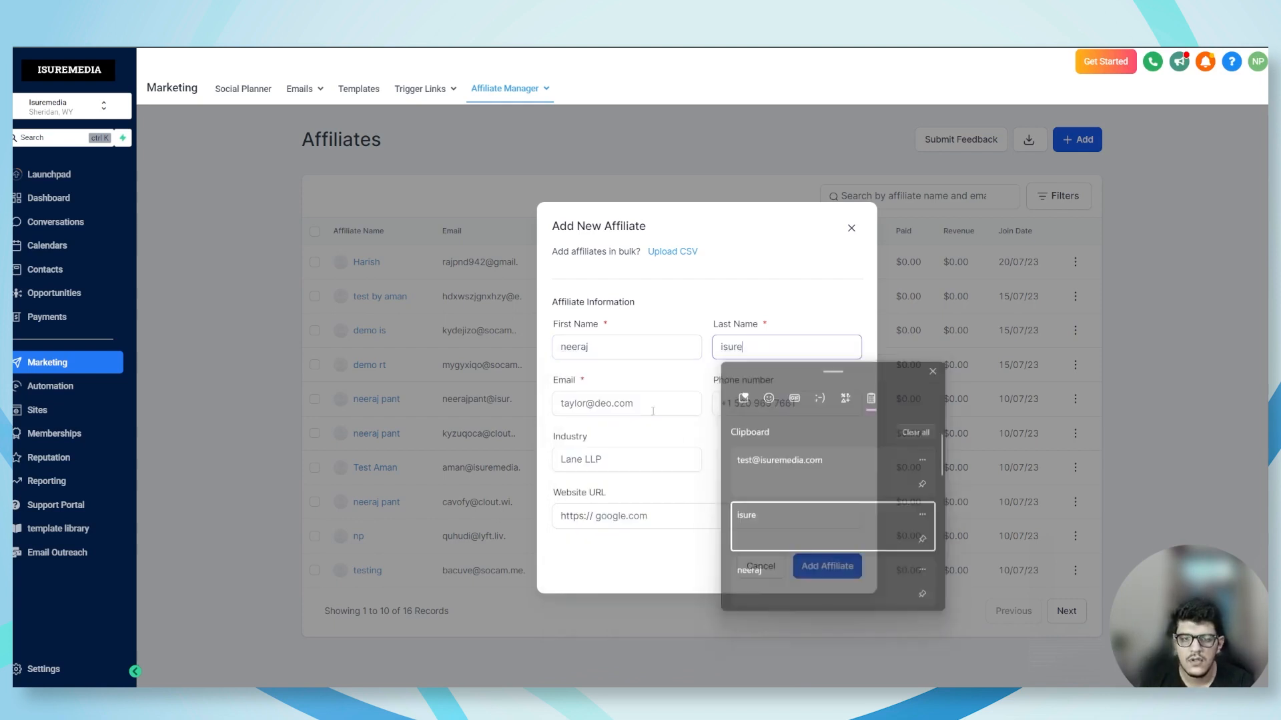
Fill in the new affiliate's e-mail, leave the optional fields empty and add the affiliate
click(653, 411)
key(super+v)
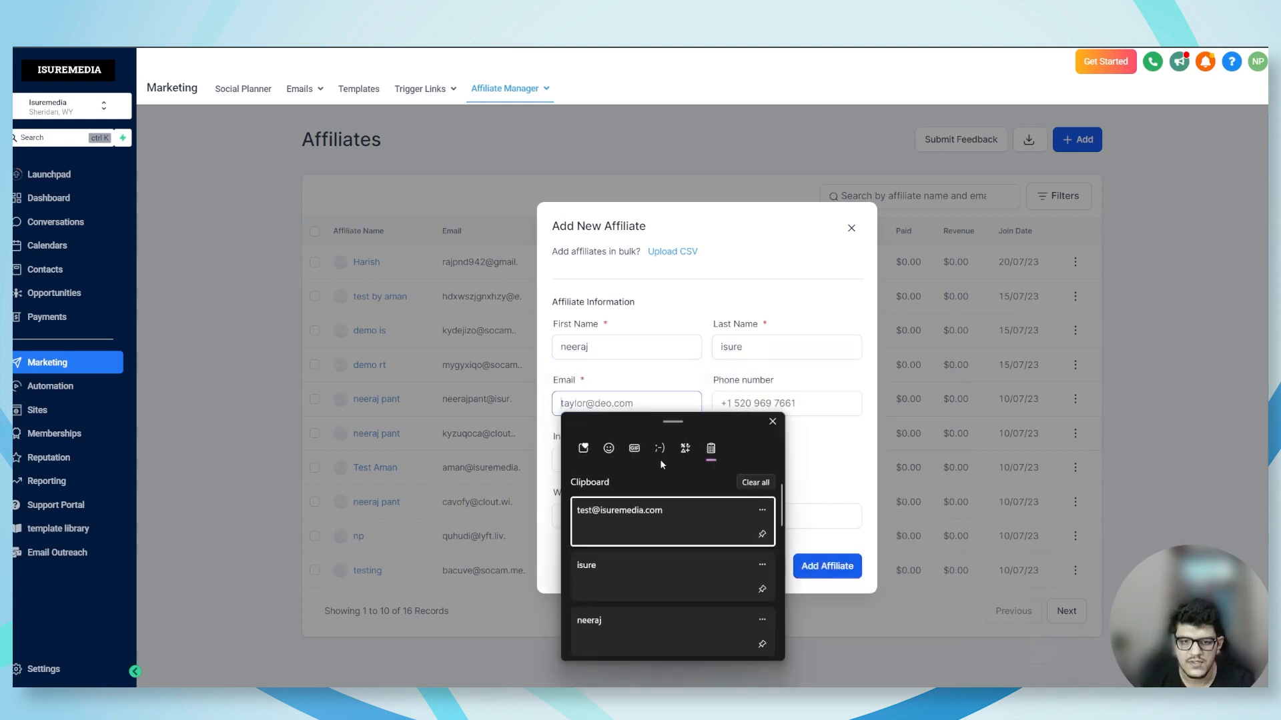
click(642, 534)
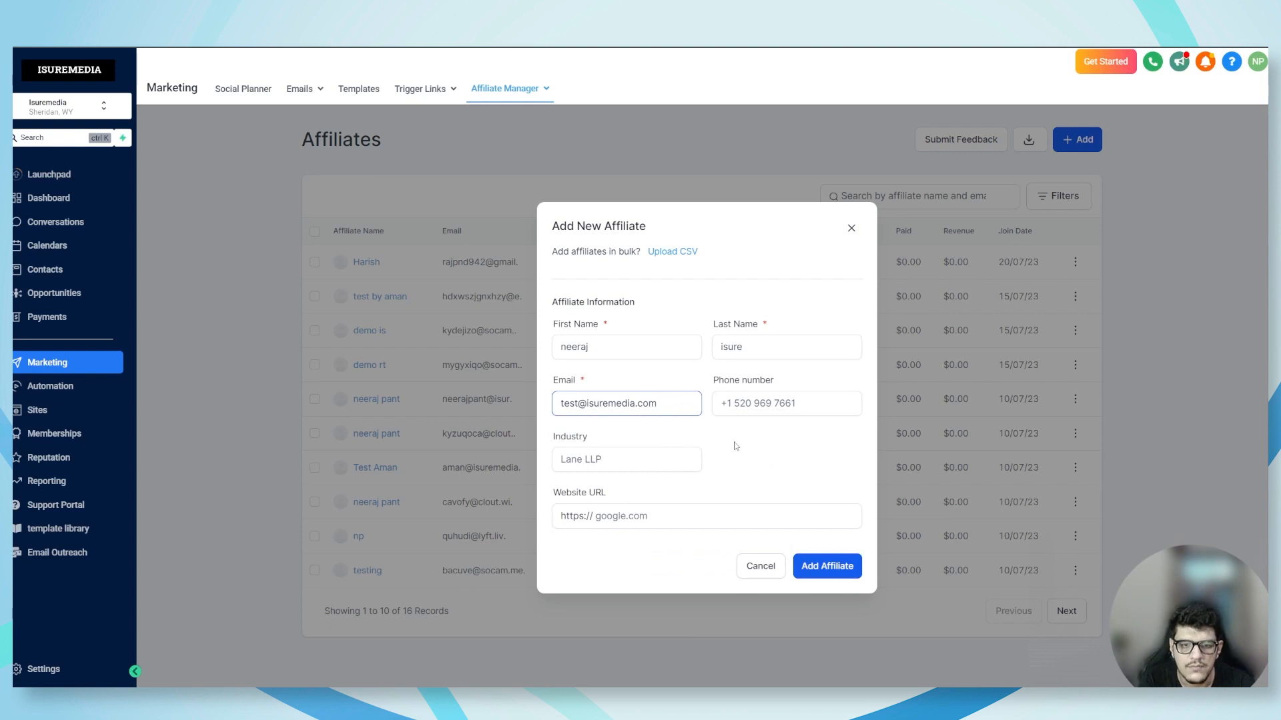
click(735, 447)
click(745, 408)
click(736, 557)
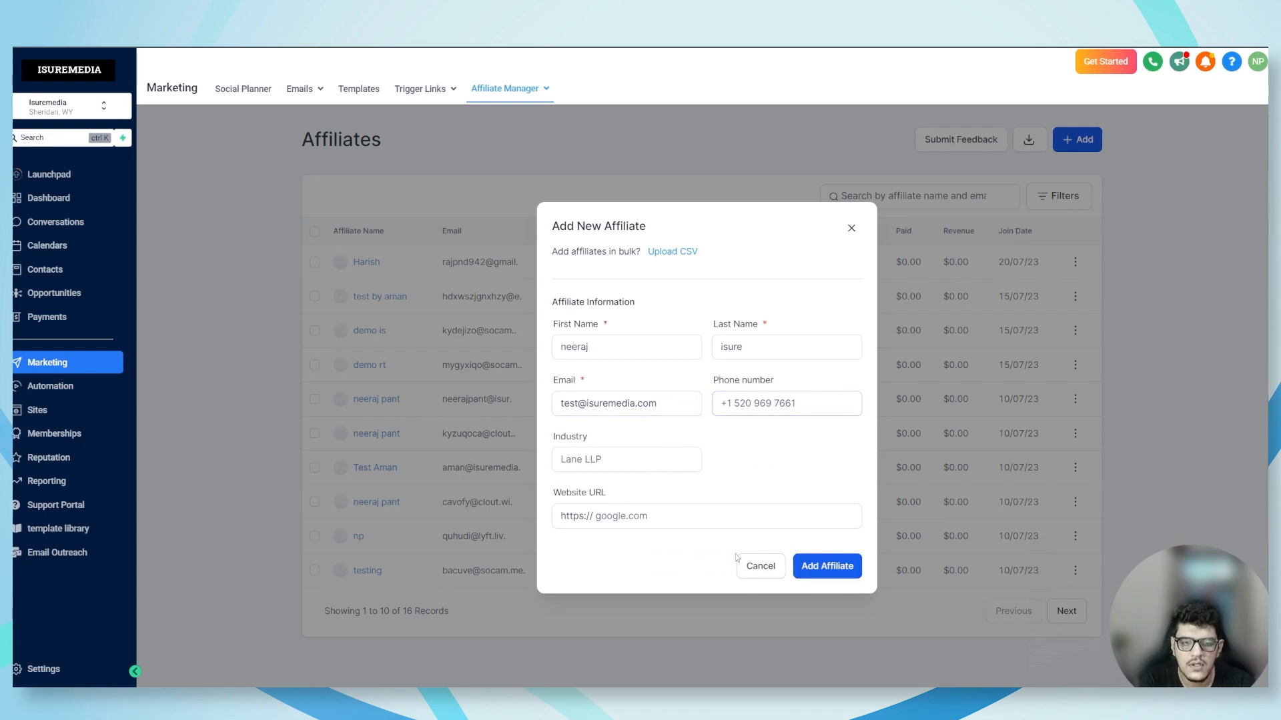
click(825, 571)
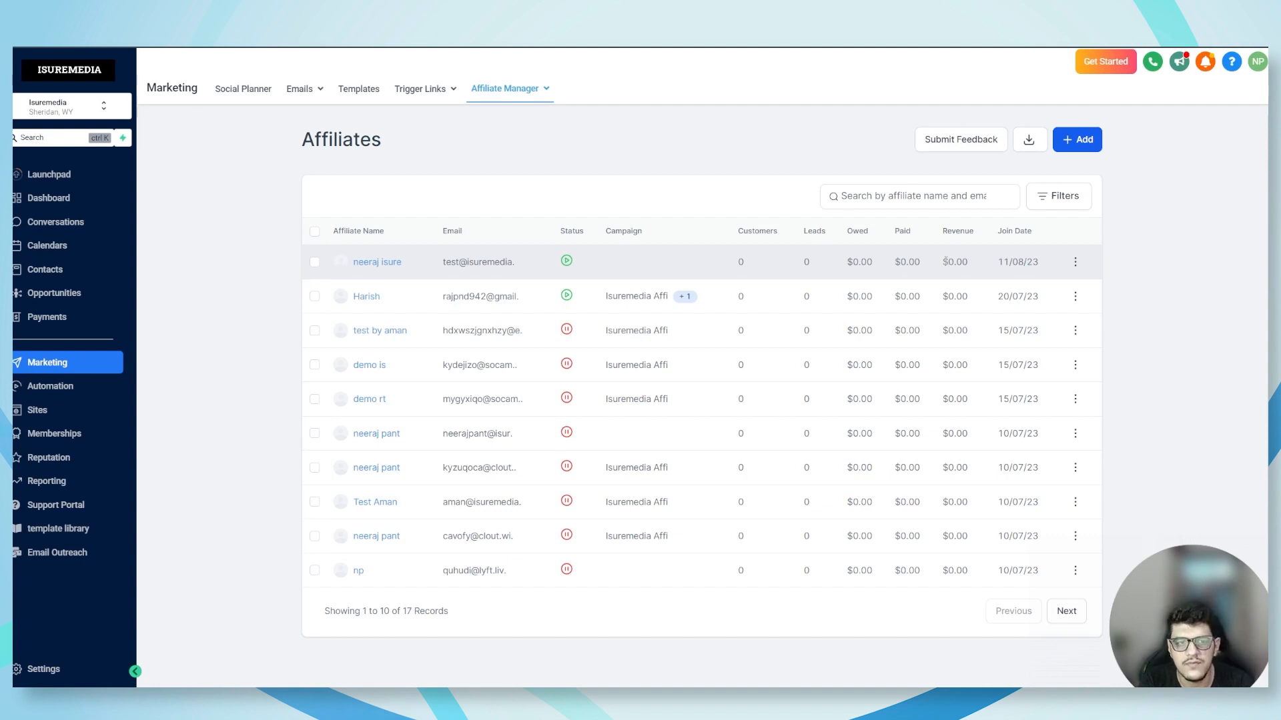
Review the options for adding affiliates, including import from contacts, and download the affiliate list as a CSV file
click(1075, 150)
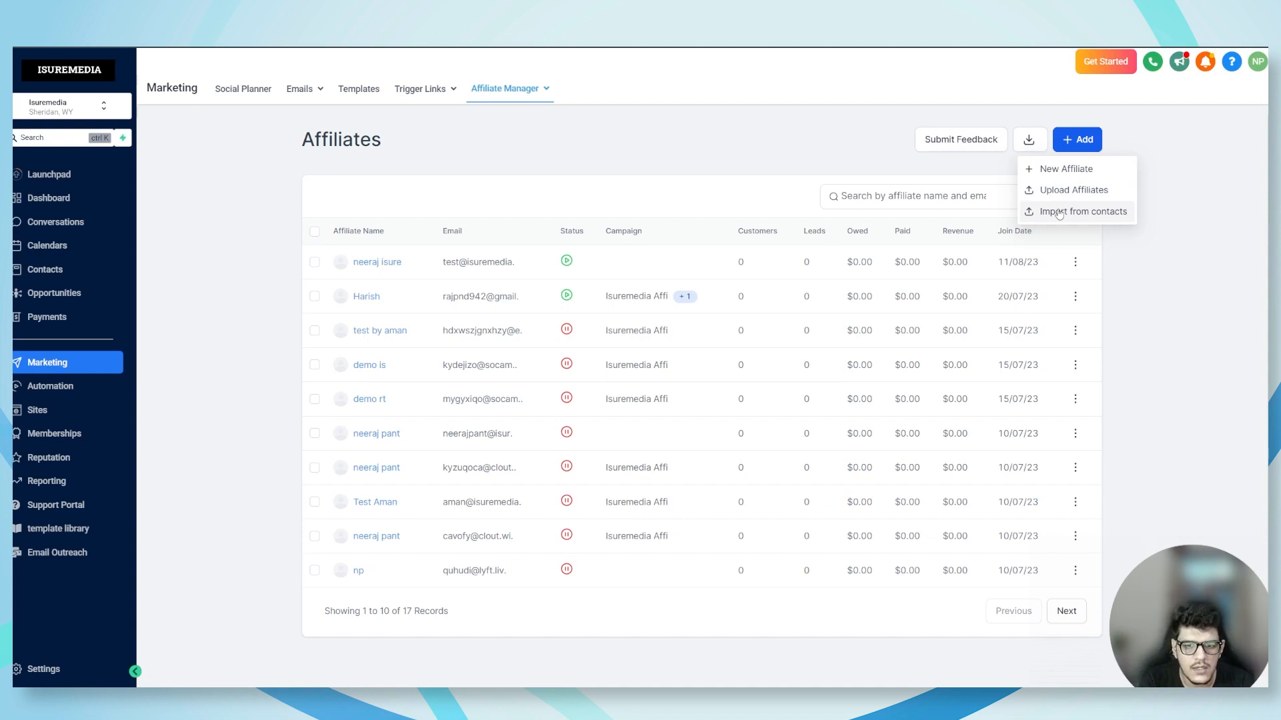
click(712, 198)
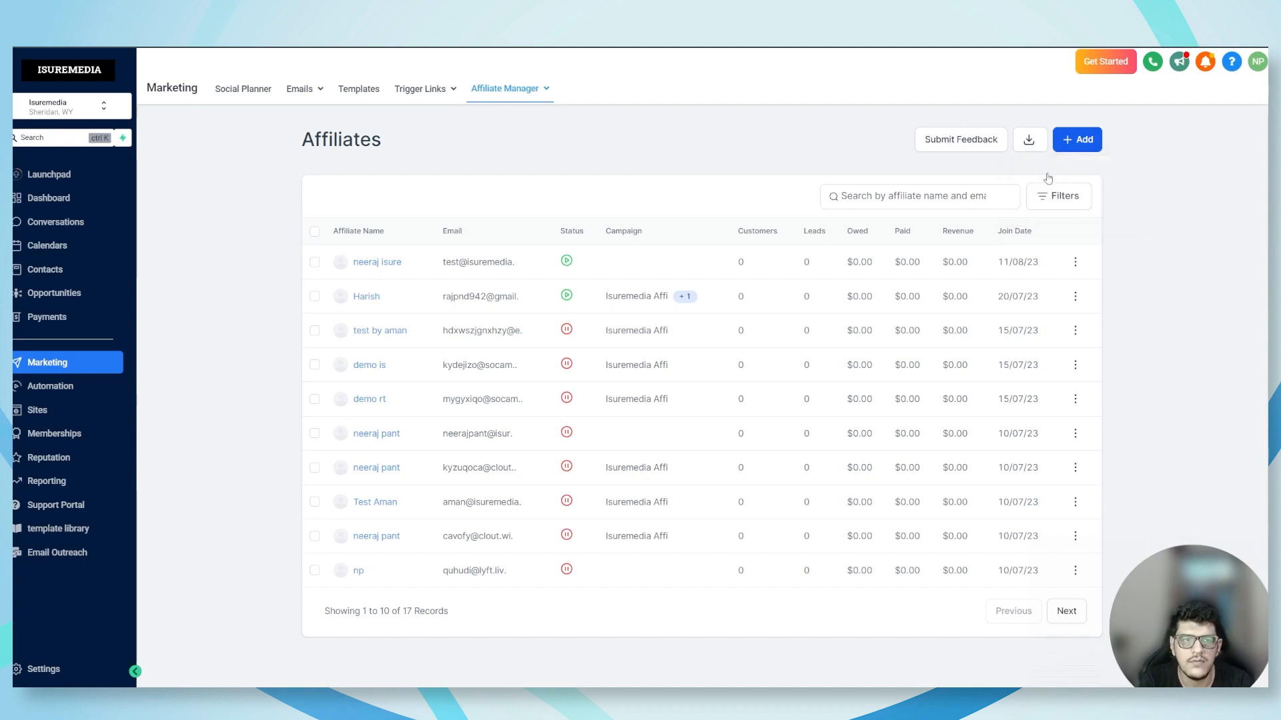
click(1087, 153)
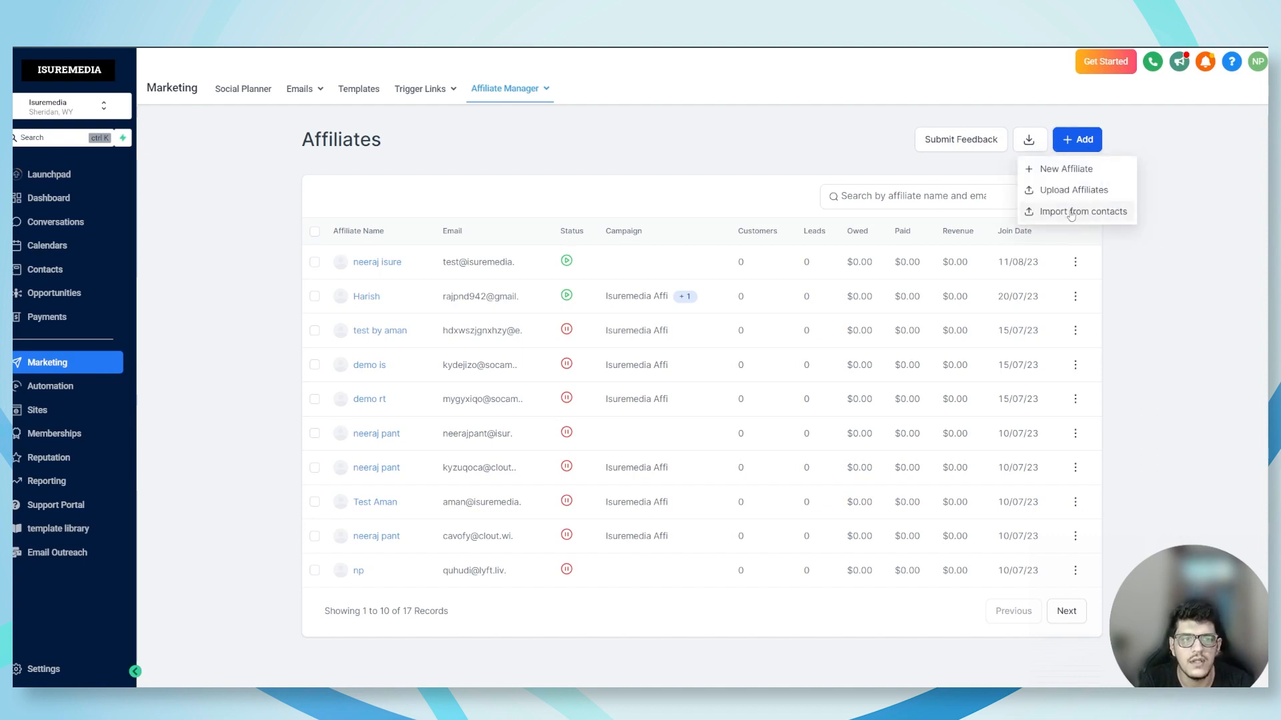
click(743, 622)
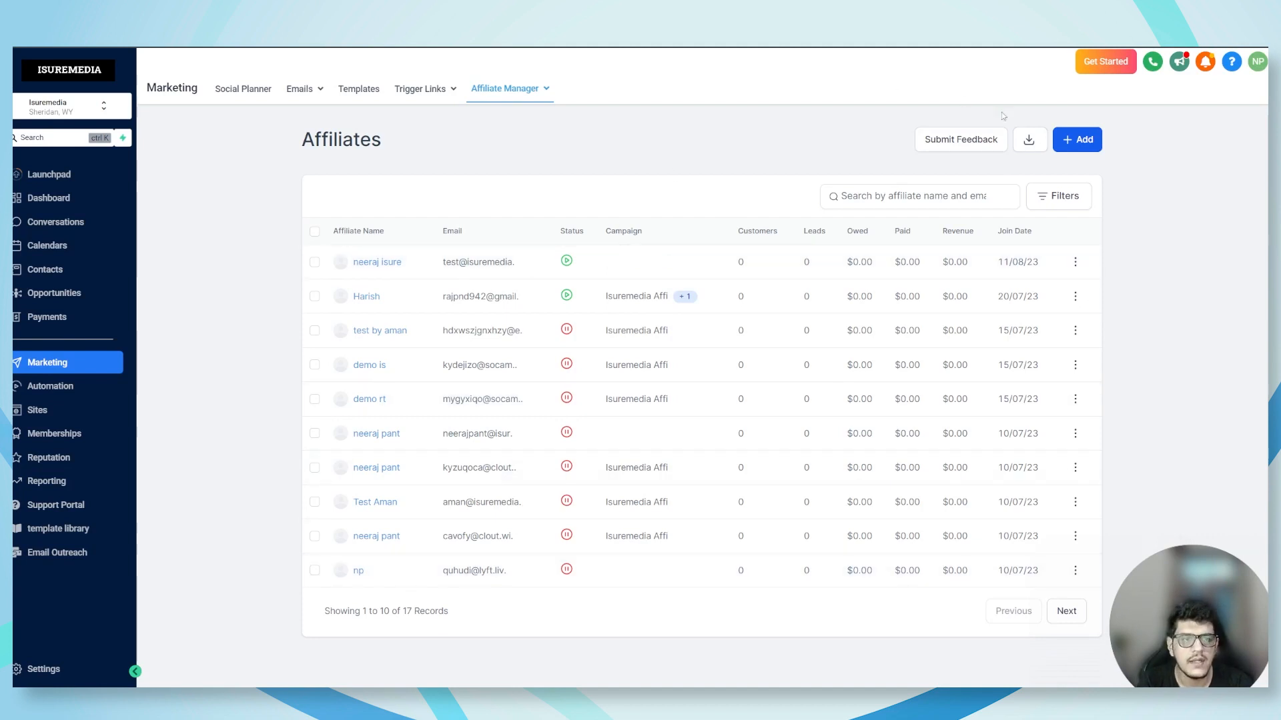
click(1029, 141)
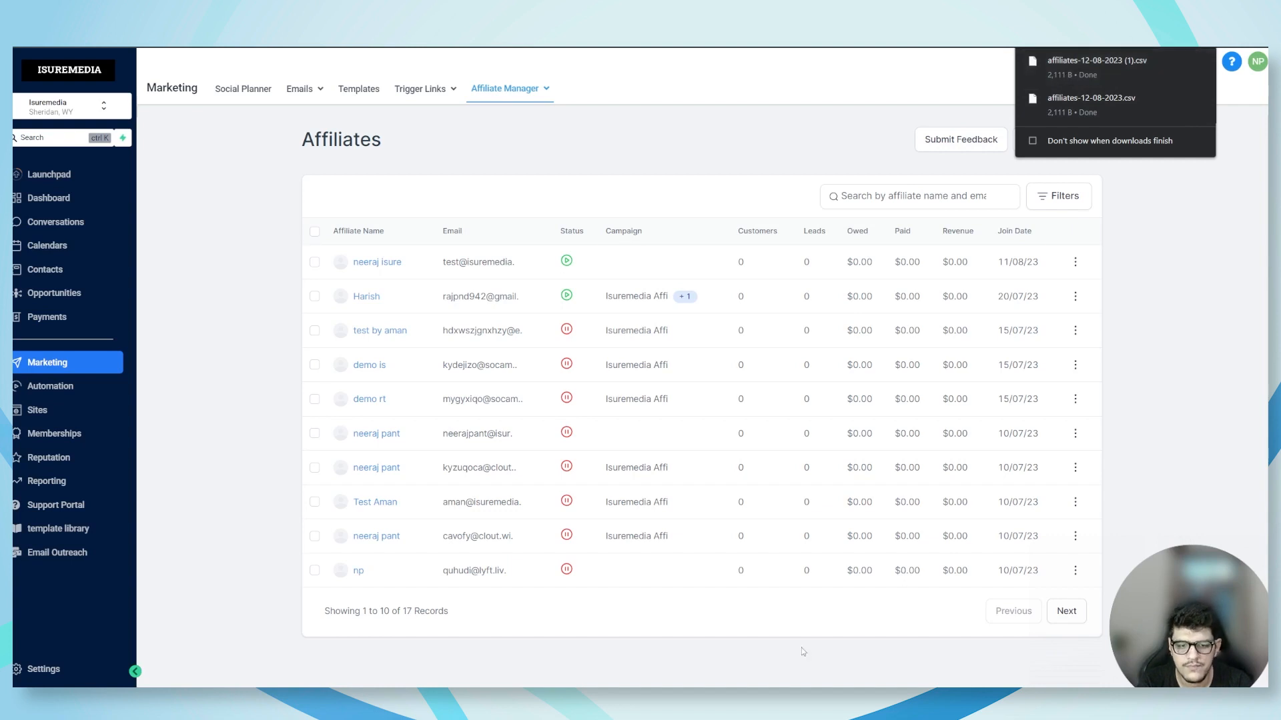
Go to the Payouts page of the Affiliate Manager and examine its start and end month filter without choosing a range
mouse_move(506, 100)
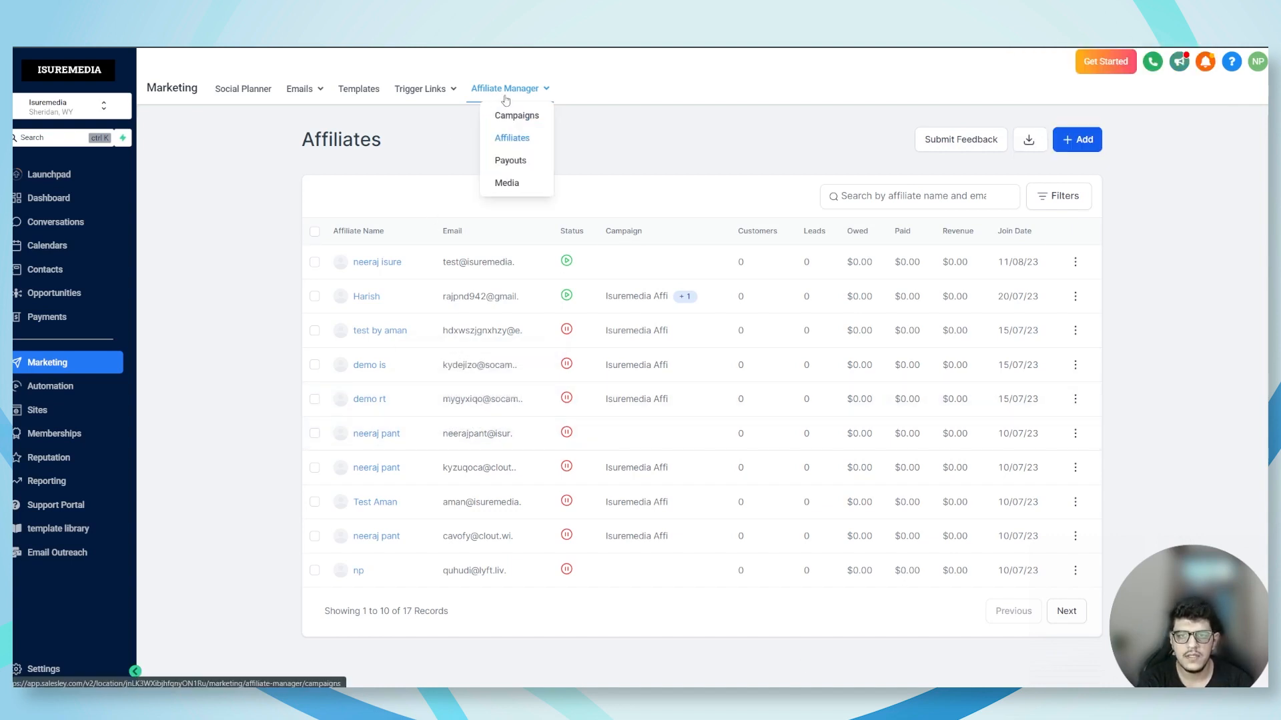
click(513, 164)
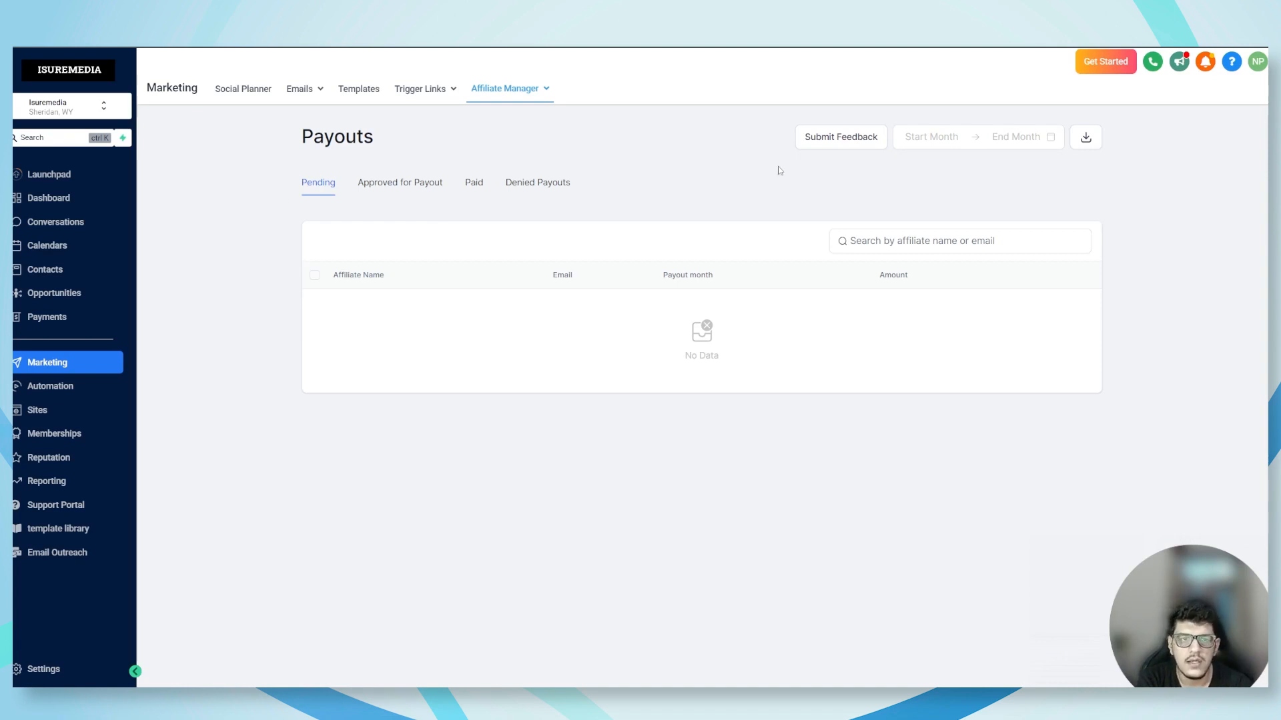
click(926, 136)
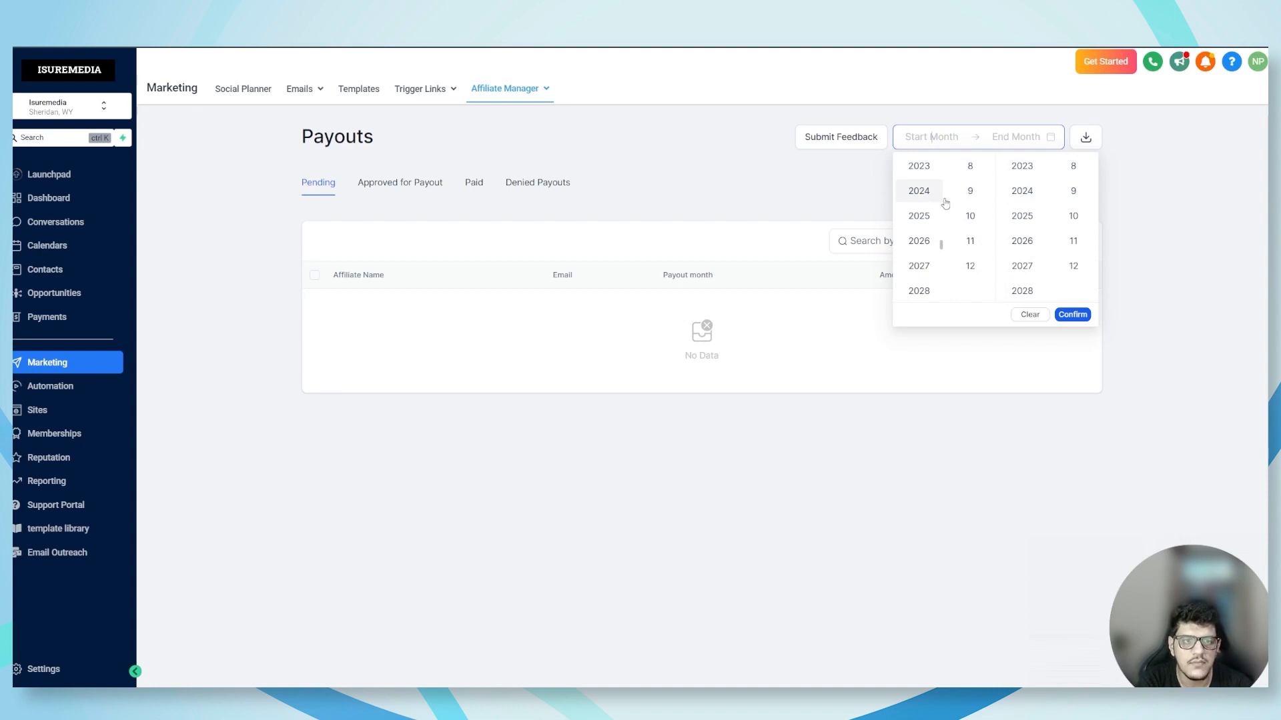
click(1072, 316)
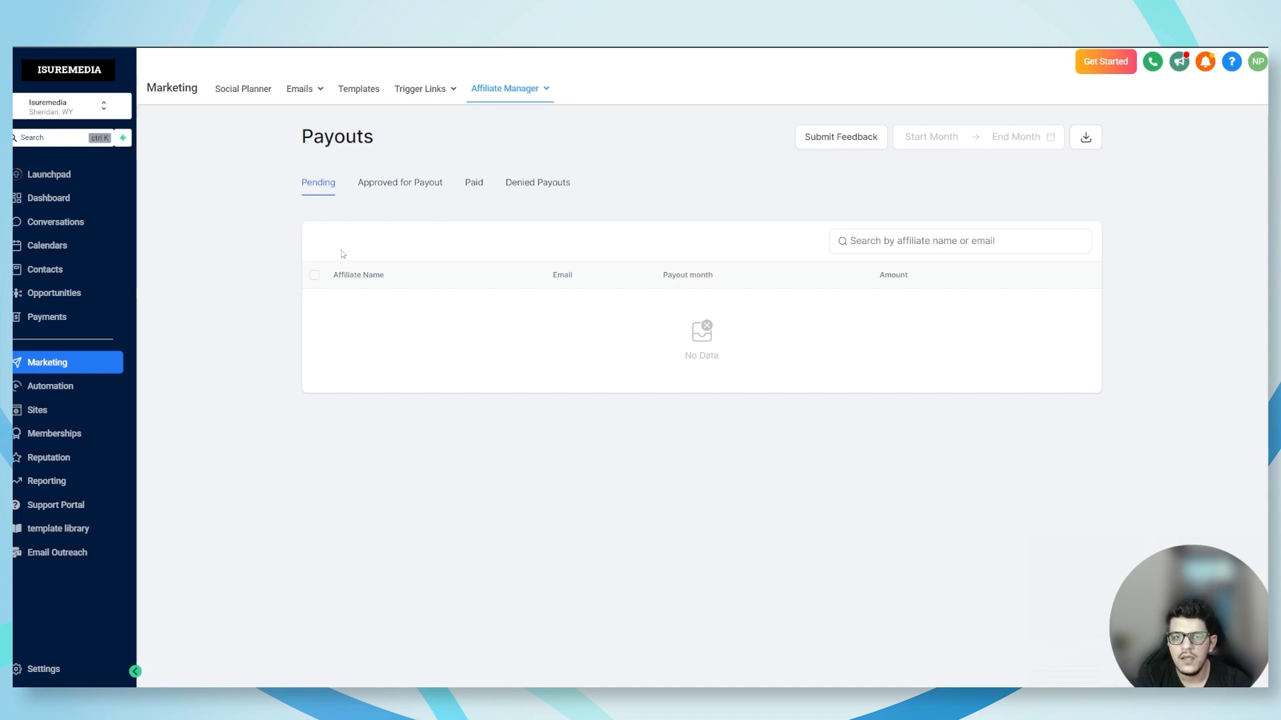
Review the payout lists for approved, paid and denied payouts
click(385, 187)
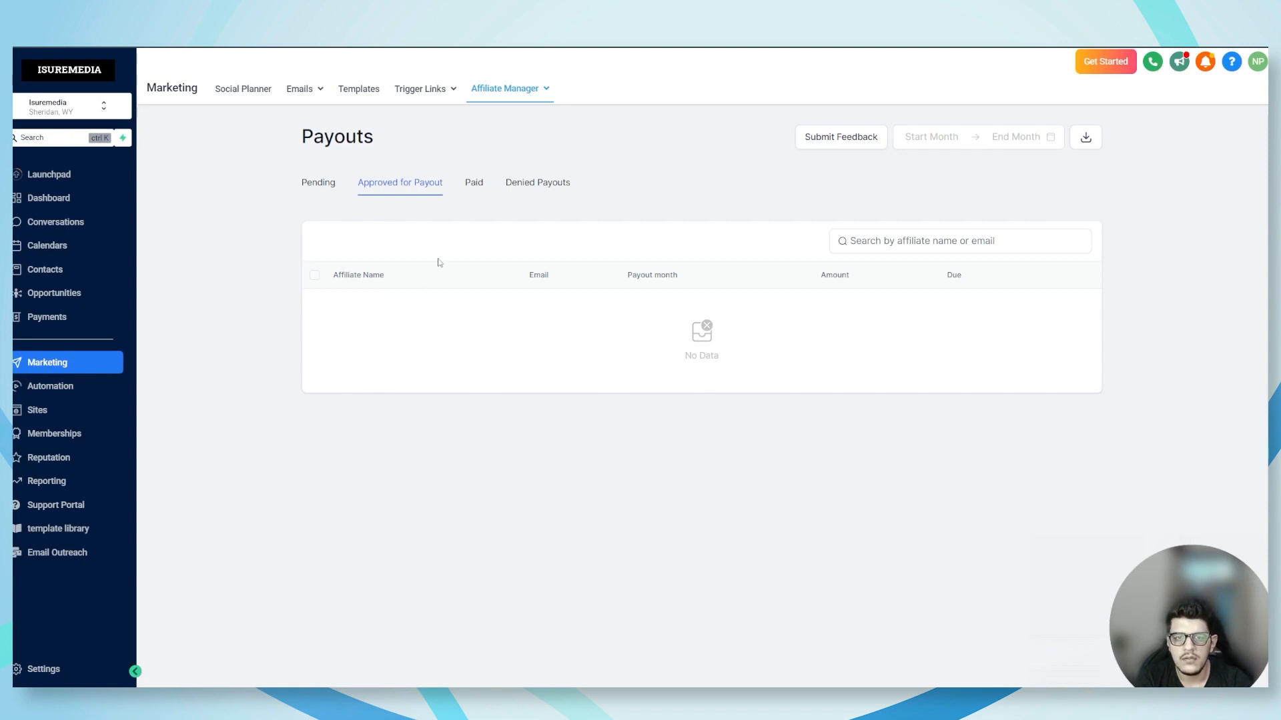
click(482, 185)
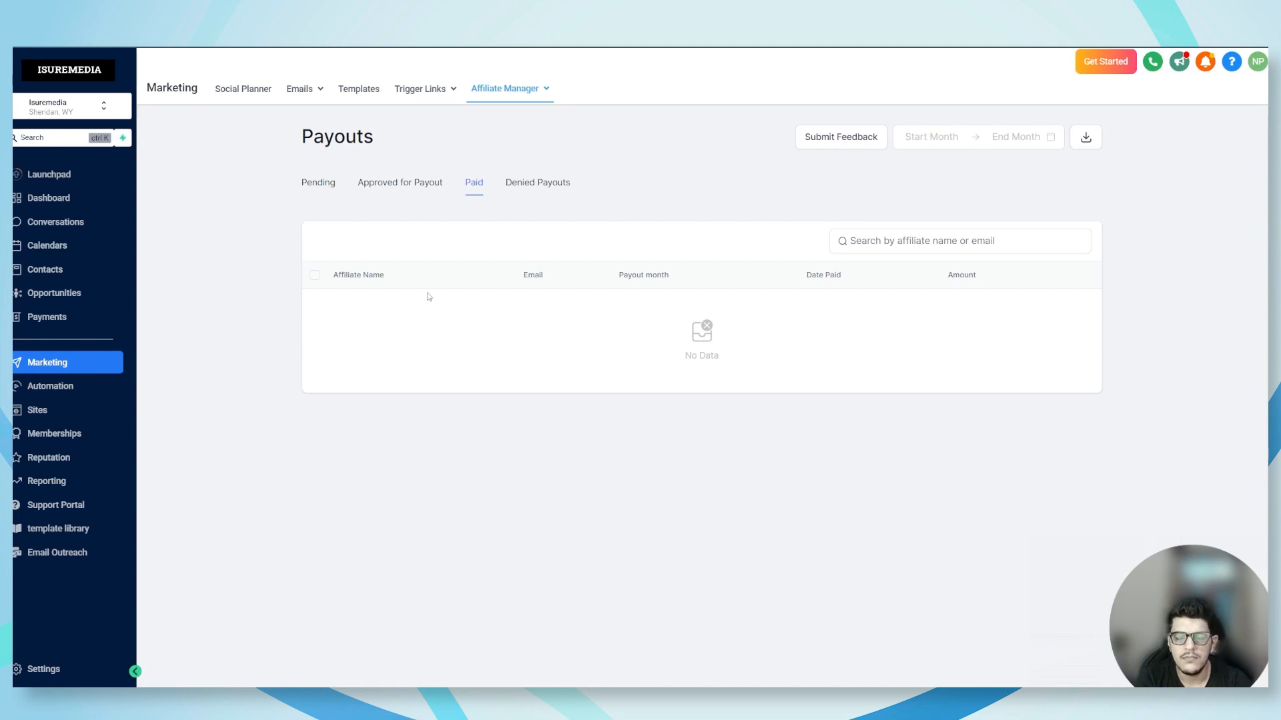
click(531, 183)
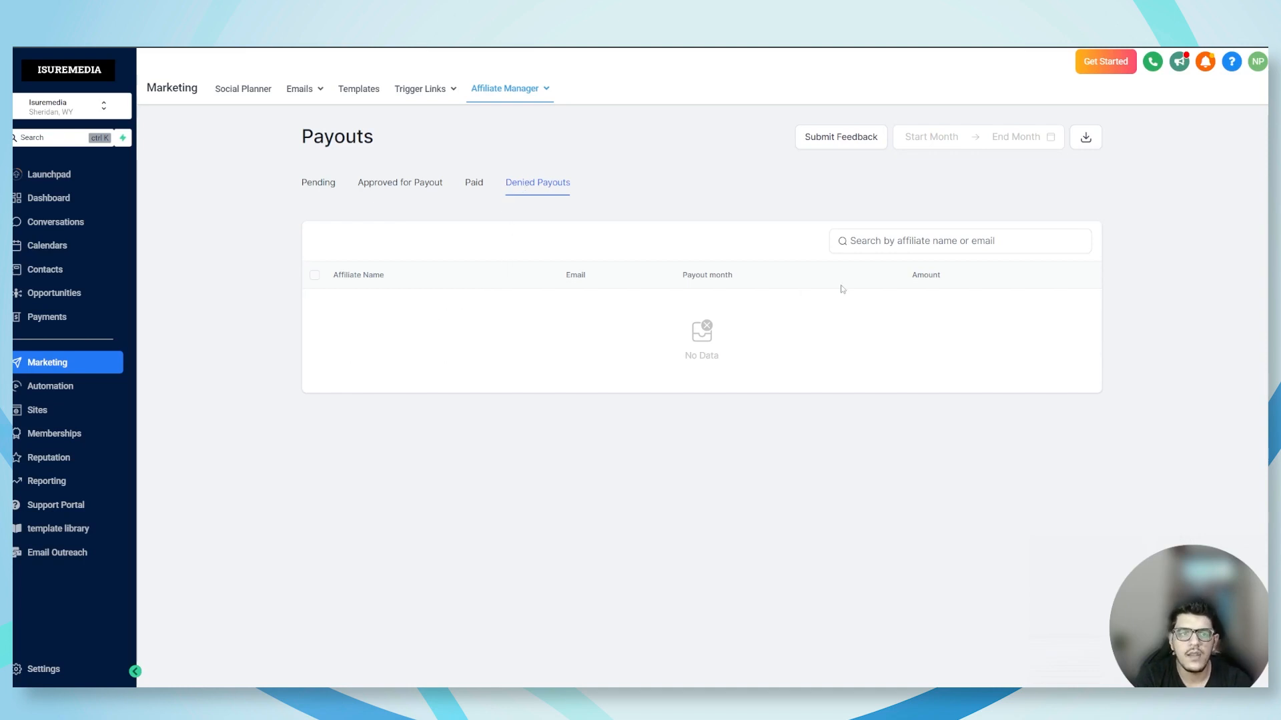
Go to the Media page of the Affiliate Manager
click(524, 90)
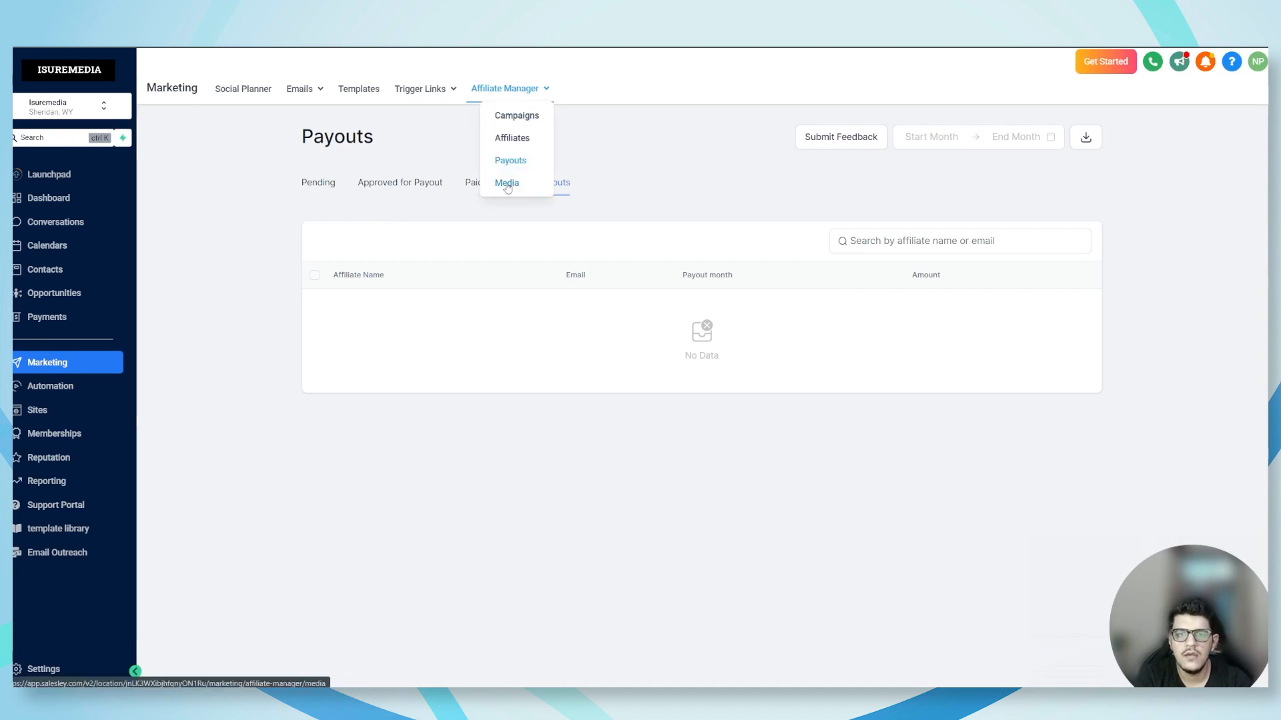
mouse_move(523, 89)
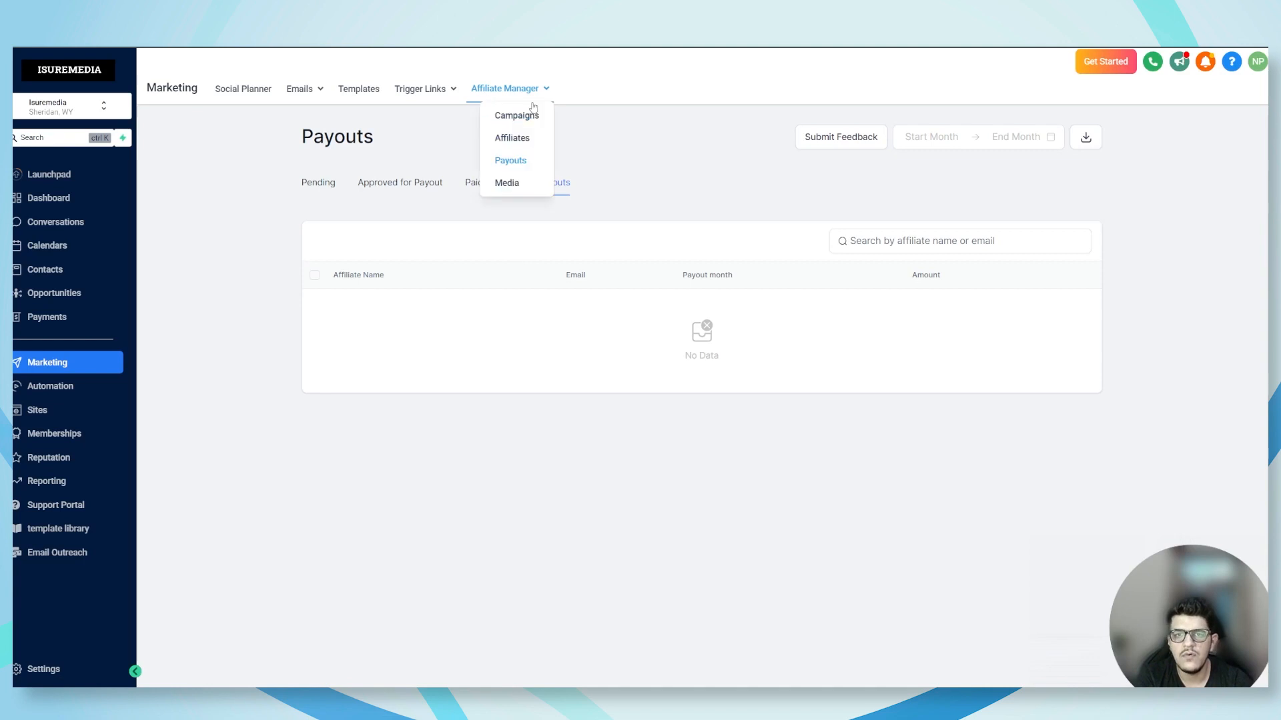
click(507, 183)
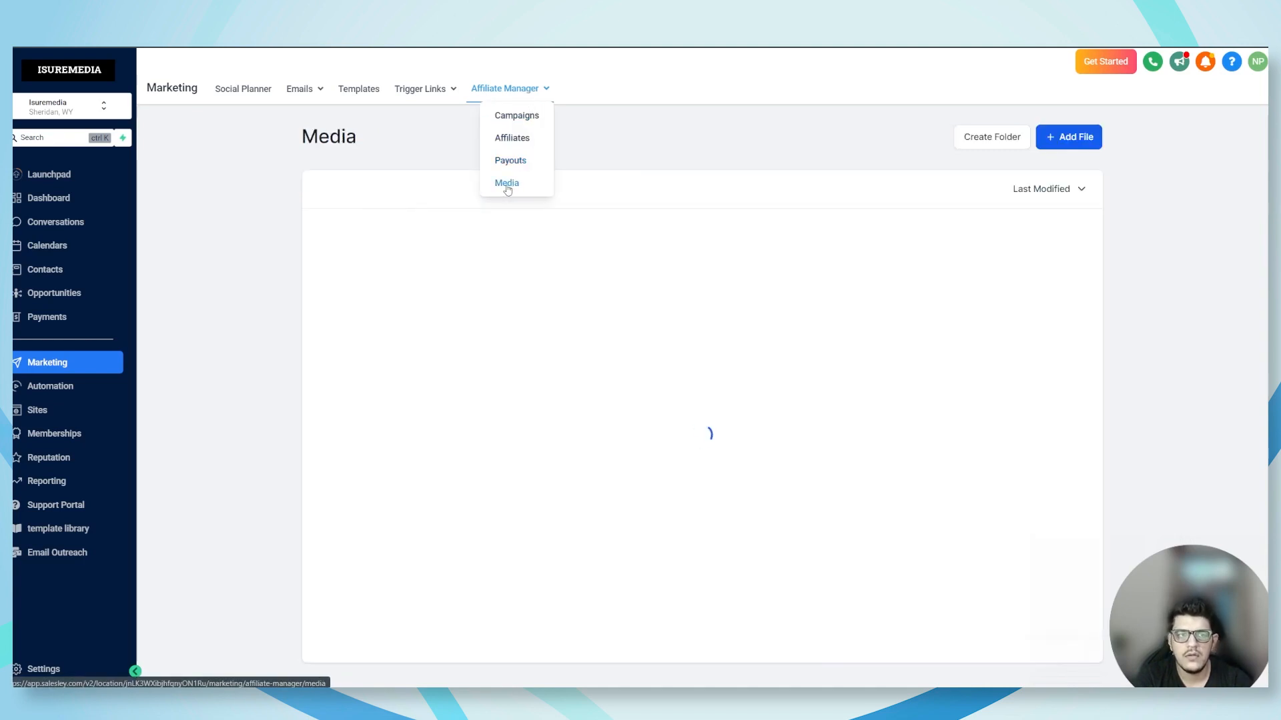